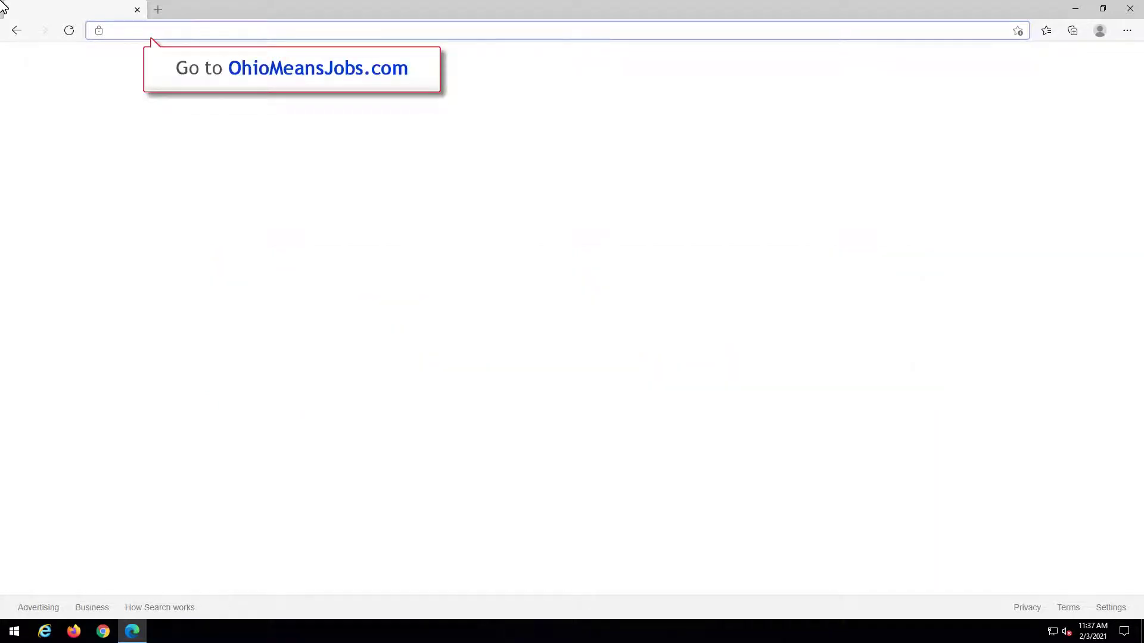
Enter ohiomeansjobs.com in the Edge address bar.
{"action": "left_click", "coordinate": [120, 36]}
{"action": "type", "text": "ohi"}
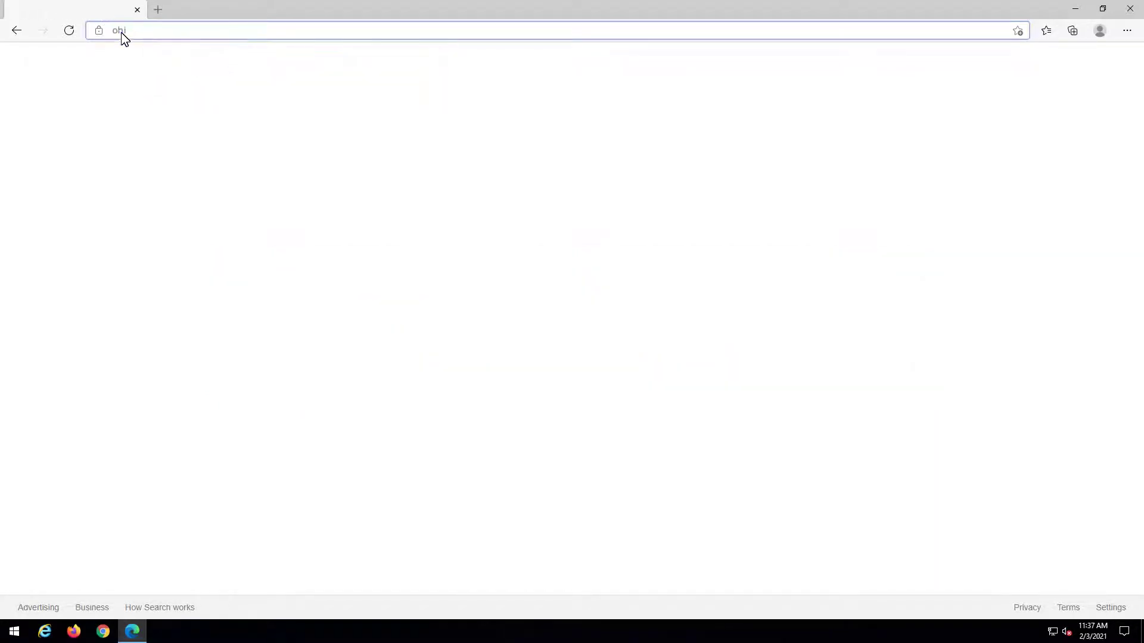
{"action": "type", "text": "omeansjobs.c"}
{"action": "type", "text": "omj/home"}
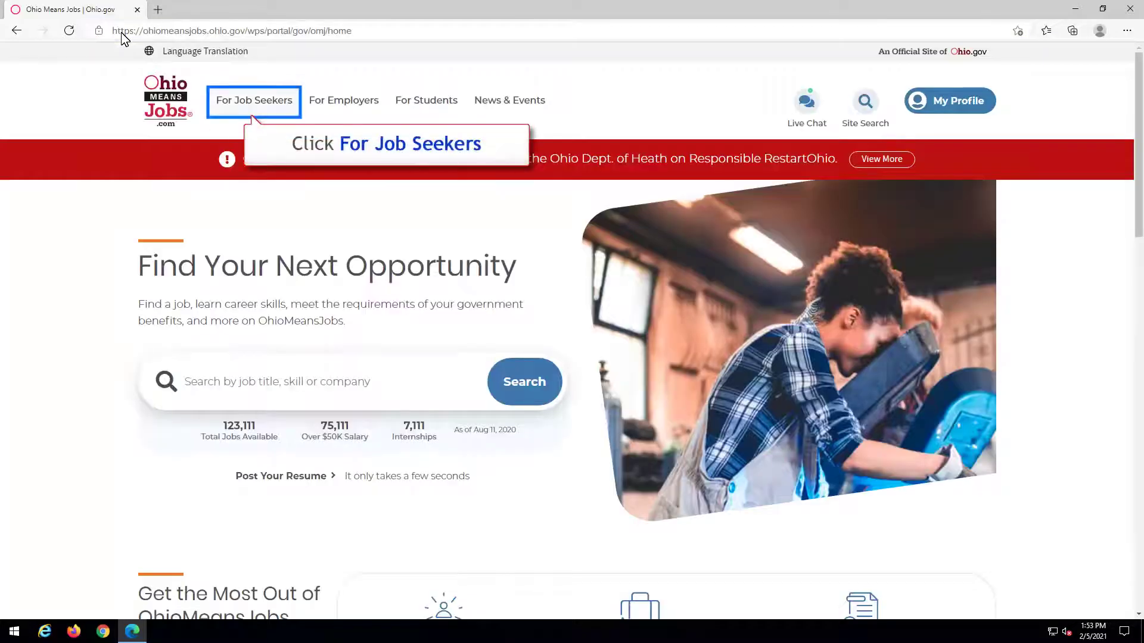
Go to the Unemployment Claimants page under the For Job Seekers menu.
{"action": "left_click", "coordinate": [242, 106]}
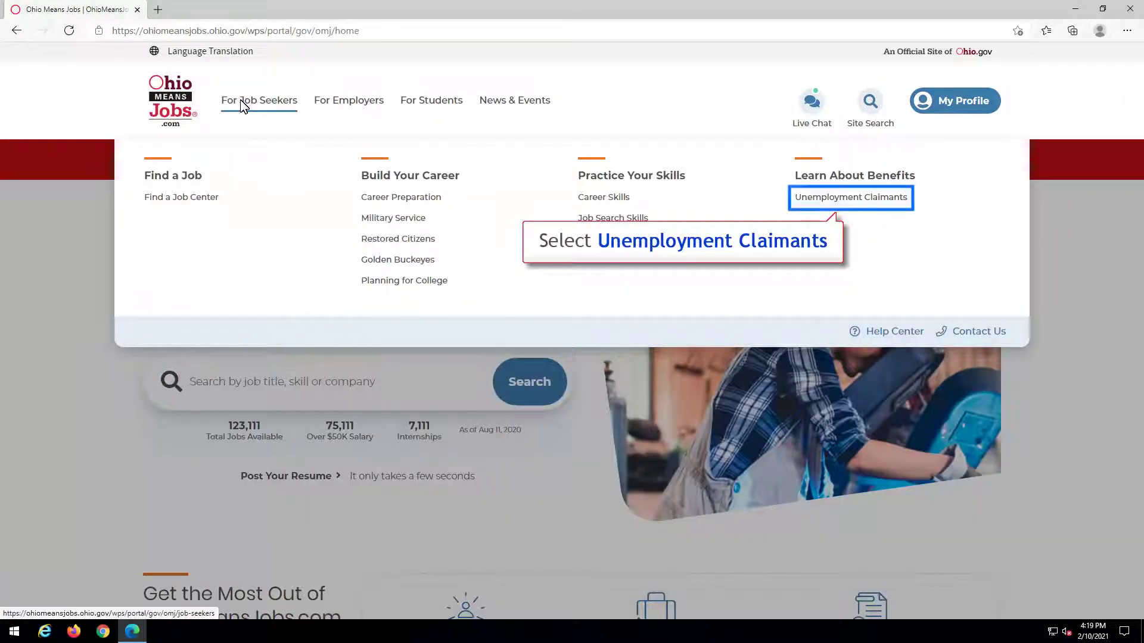
{"action": "left_click", "coordinate": [833, 200]}
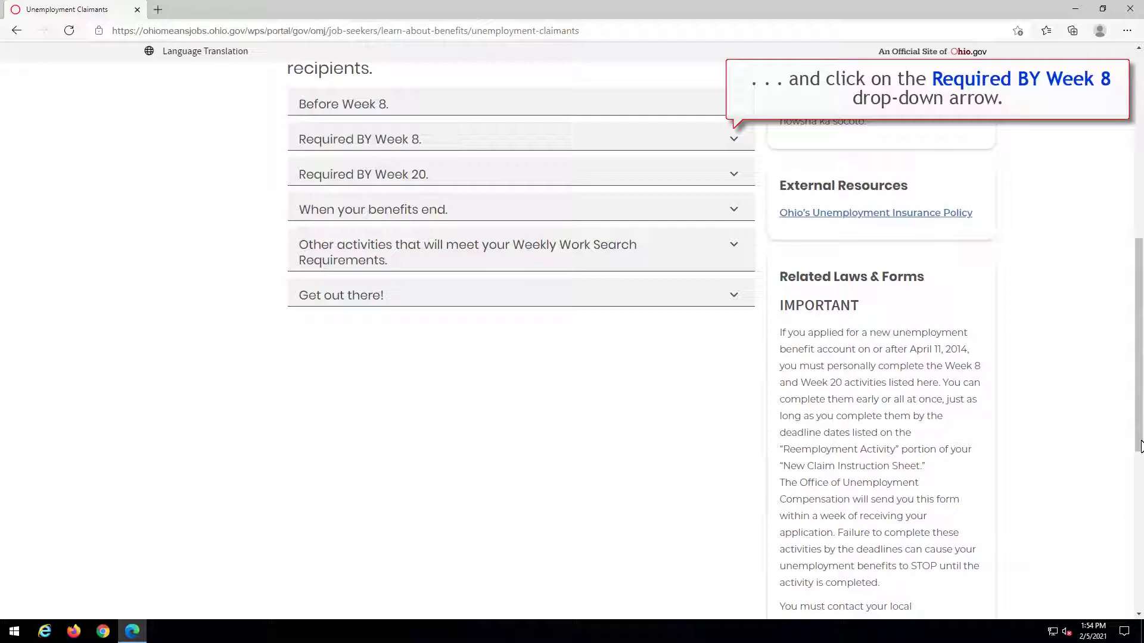
Expand Required BY Week 8 and follow its OhioMeansJobs Resume Builder link.
{"action": "left_click", "coordinate": [733, 138]}
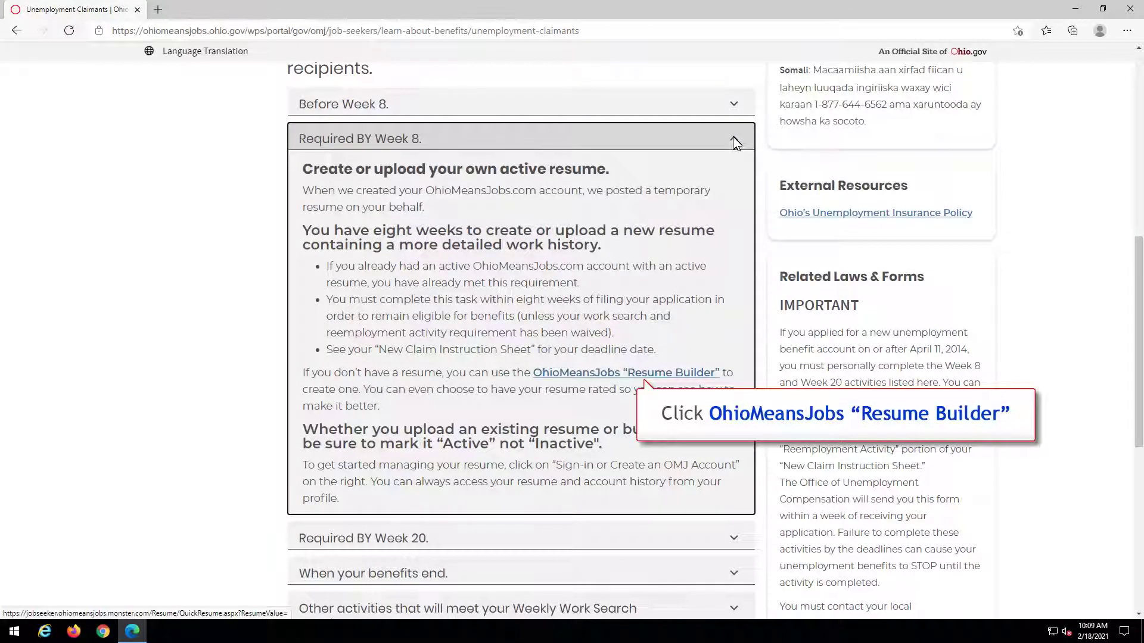
{"action": "left_click", "coordinate": [609, 372]}
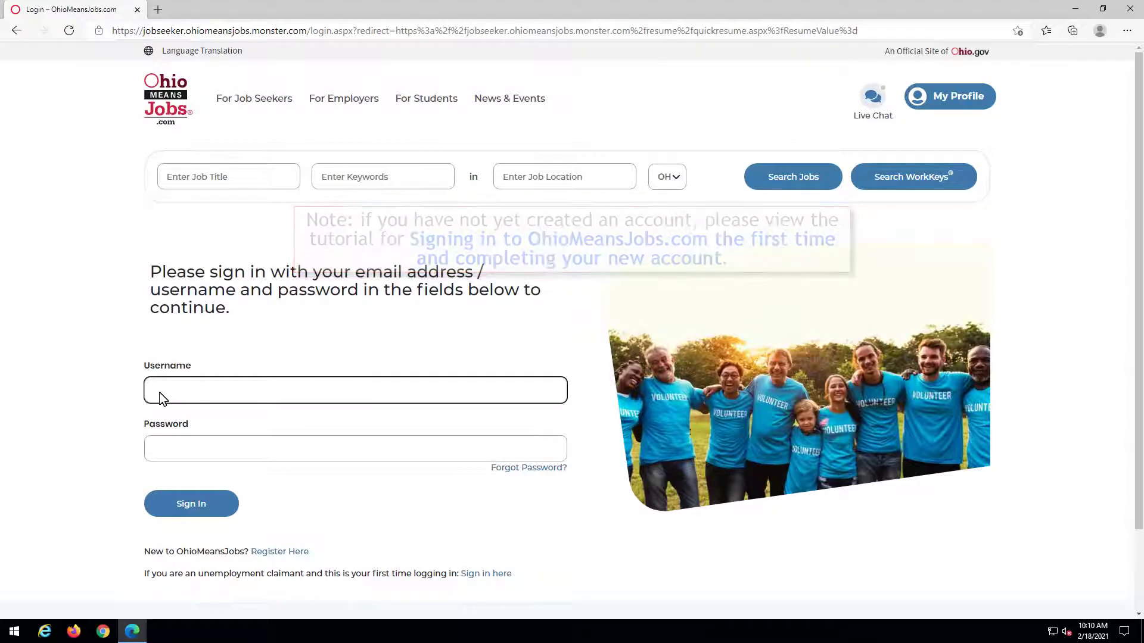
Sign in with the account username and password, retyping the password once.
{"action": "type", "text": "claimant"}
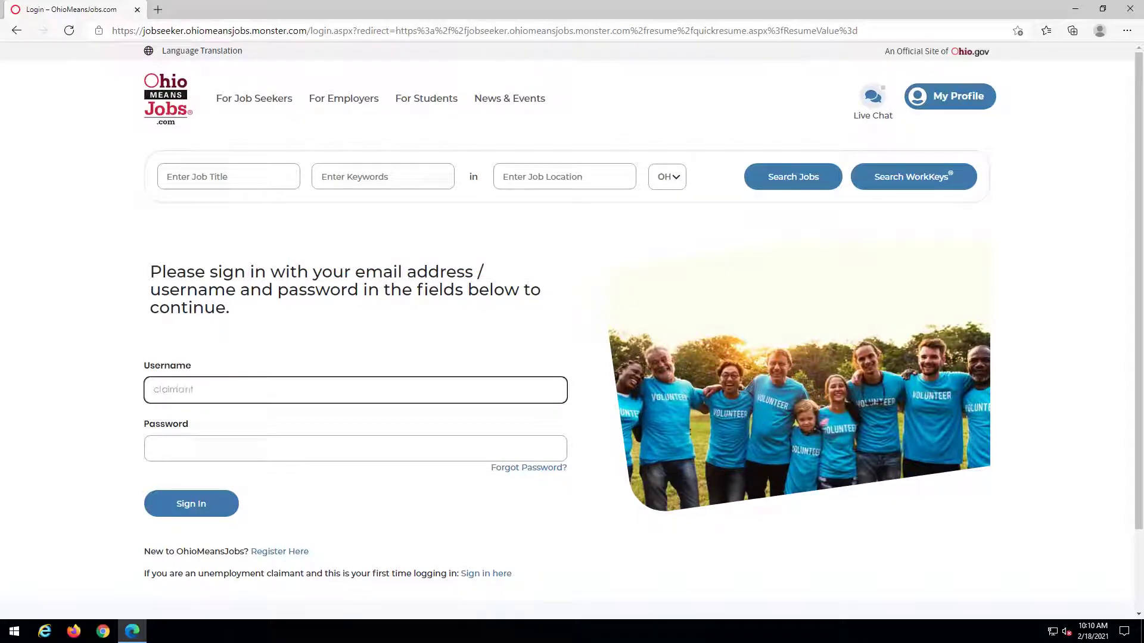
{"action": "left_click", "coordinate": [154, 447]}
{"action": "type", "text": "••••••"}
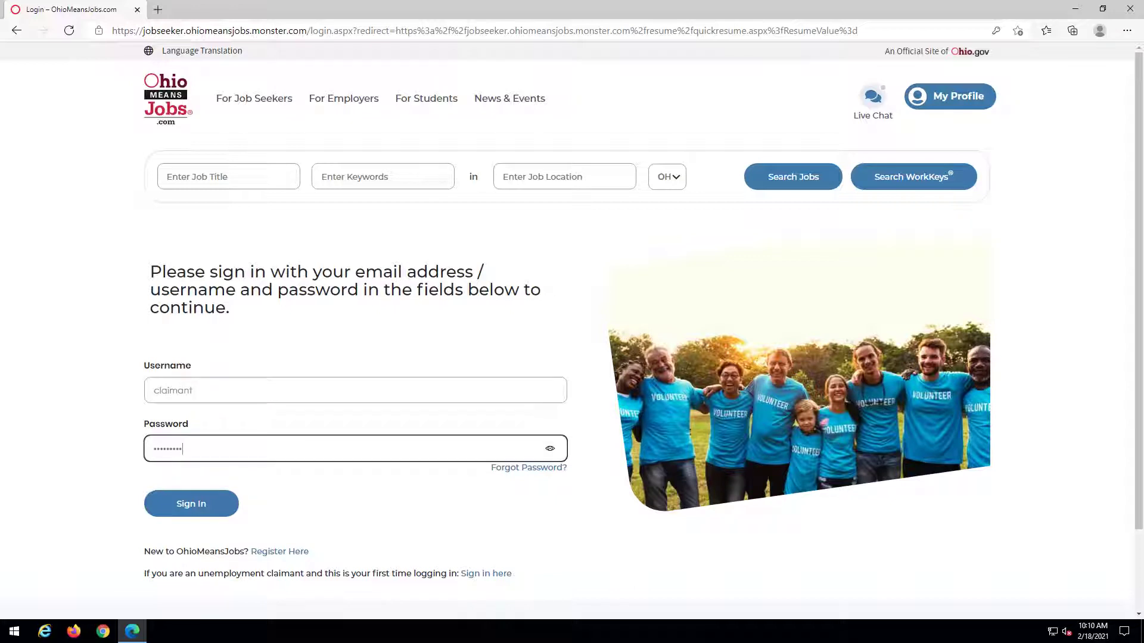
{"action": "key", "text": "ctrl+a"}
{"action": "type", "text": "••••••••"}
{"action": "left_click", "coordinate": [191, 502]}
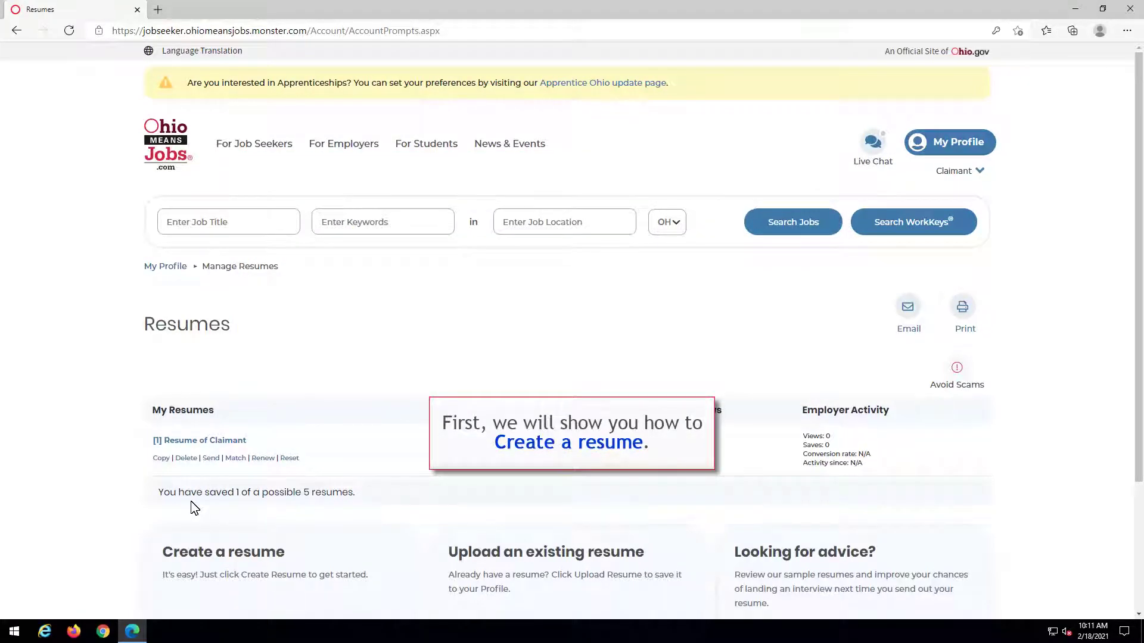
Scroll down the Resumes page and choose Create Resume.
{"action": "left_click", "coordinate": [1141, 549]}
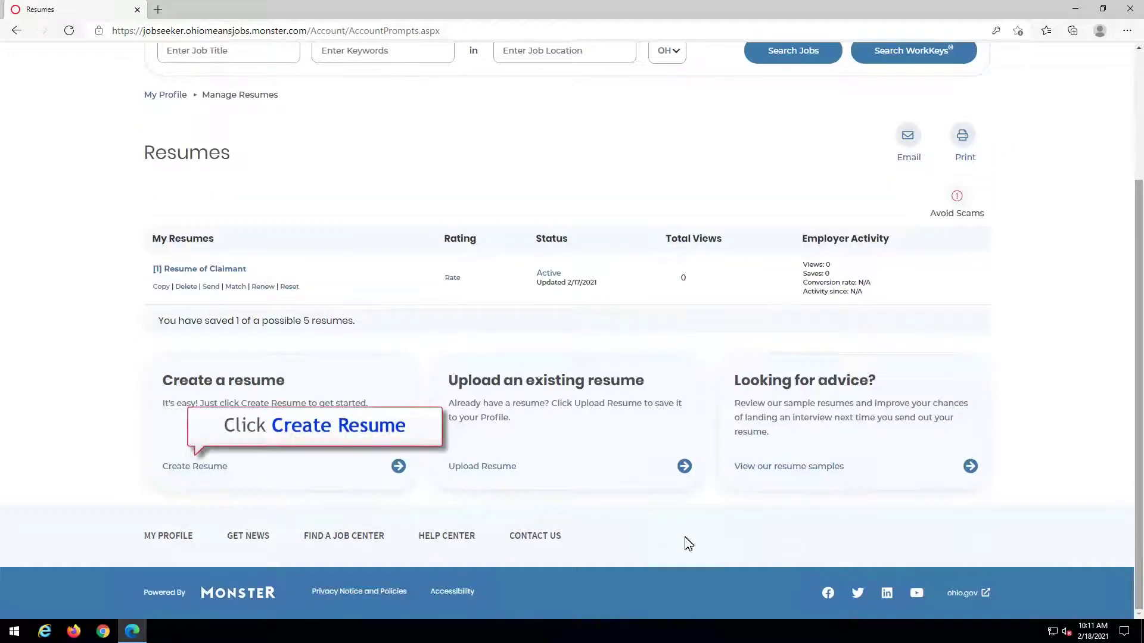
{"action": "left_click", "coordinate": [189, 469]}
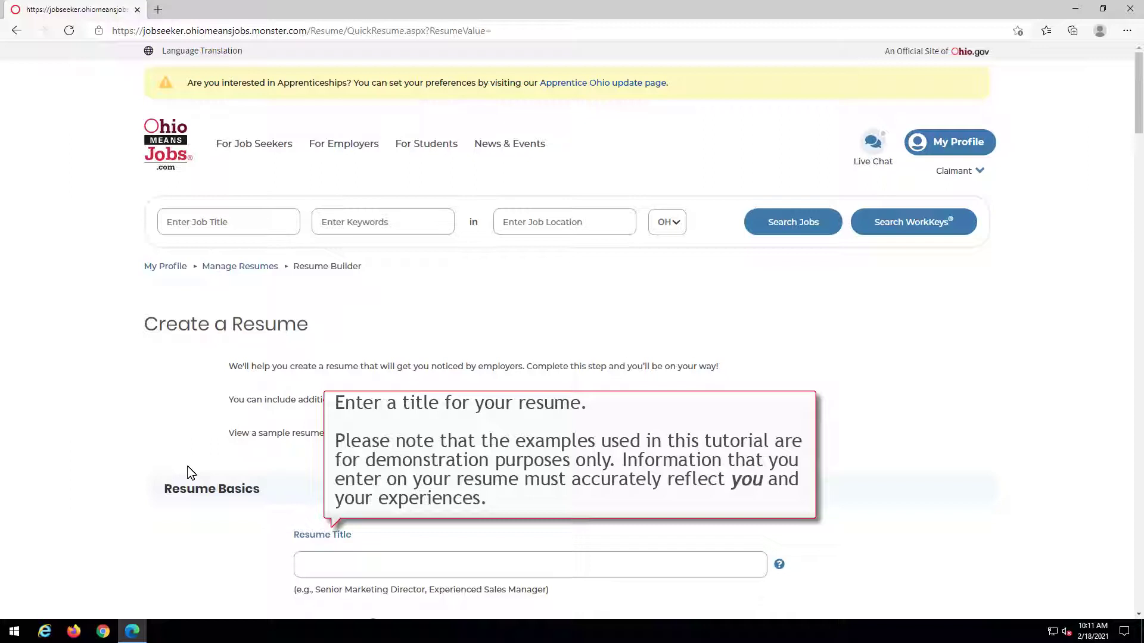
Enter 'Excellent Sales Associate' as the Resume Title and select the Active status.
{"action": "left_click", "coordinate": [333, 571]}
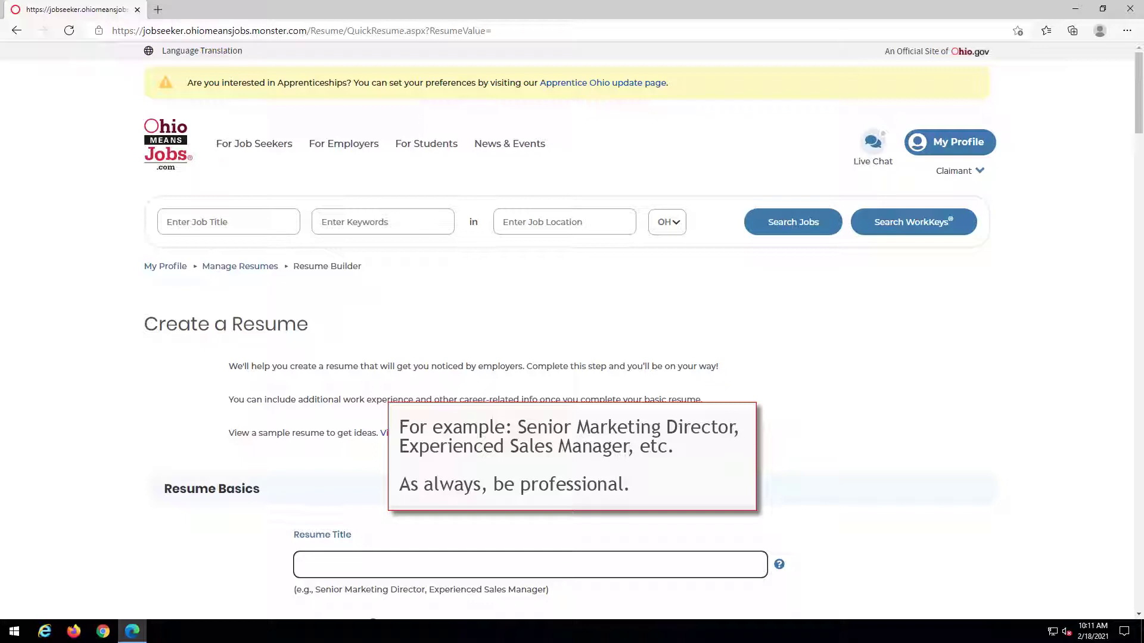
{"action": "type", "text": "Exc"}
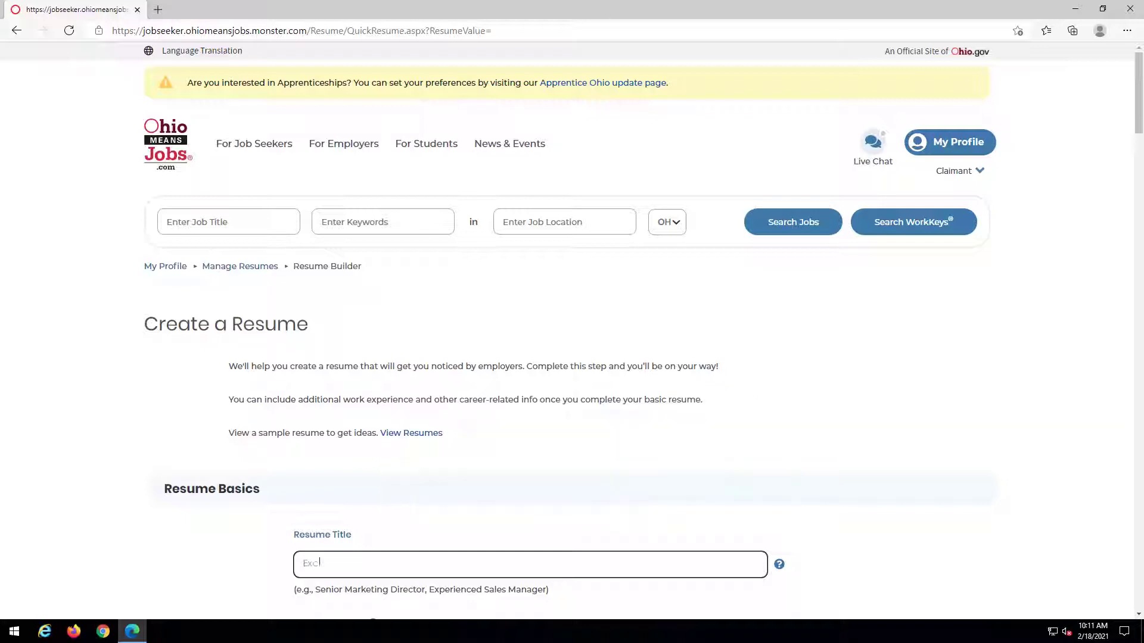
{"action": "type", "text": "ellent Sales Associate"}
{"action": "scroll", "coordinate": [1139, 578], "scroll_direction": "down", "scroll_amount": 8}
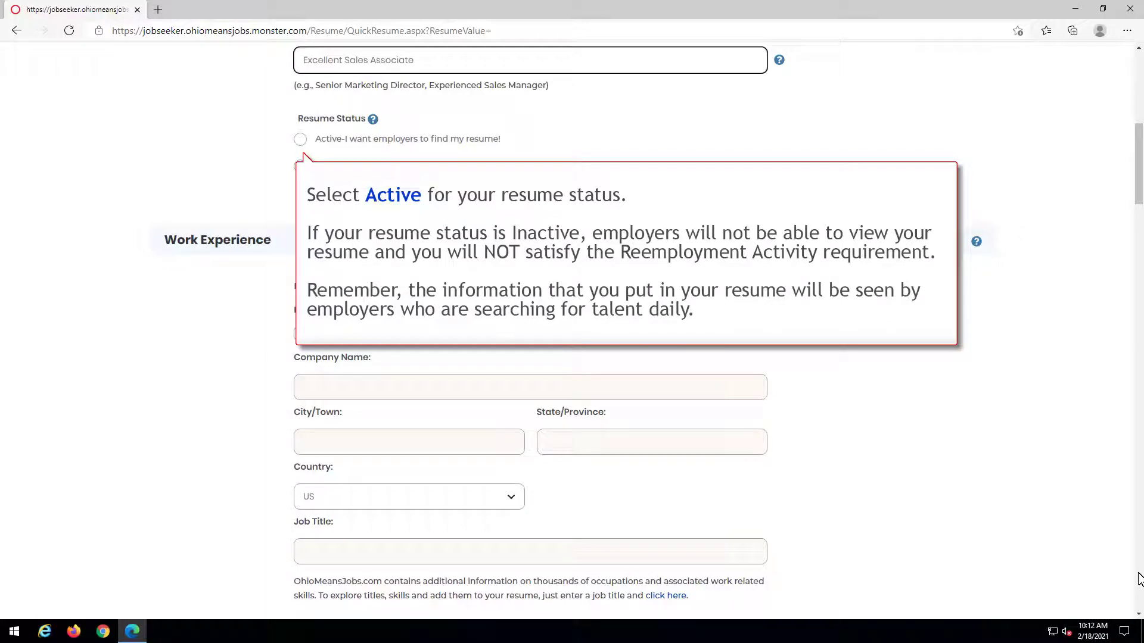
{"action": "left_click", "coordinate": [301, 139]}
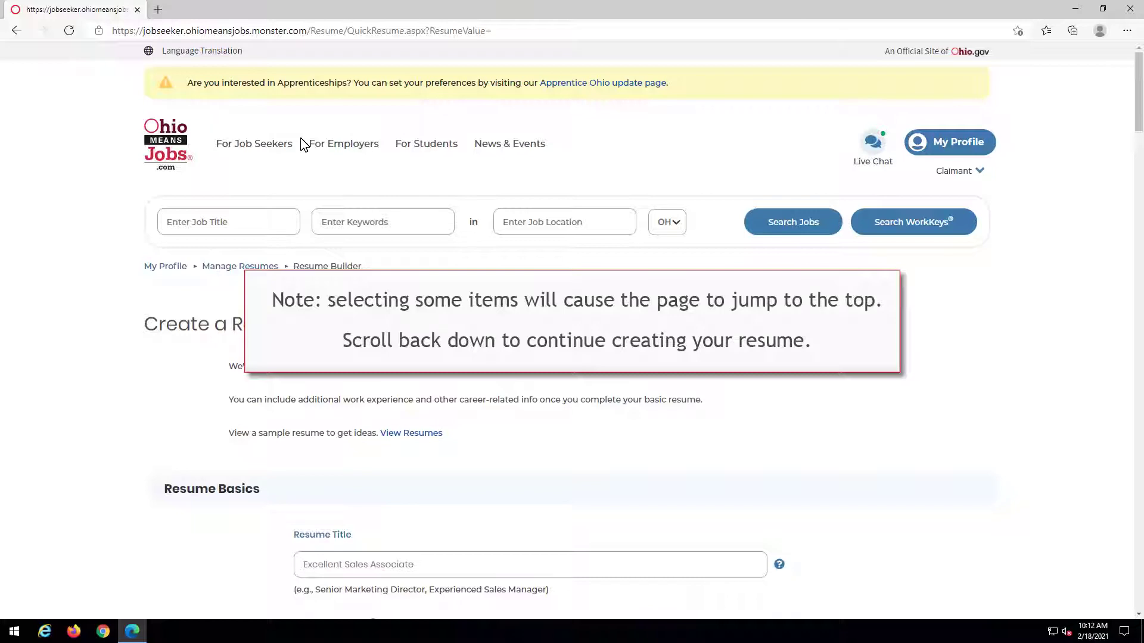
Enter employer Big Retail Company located in Columbus, Ohio.
{"action": "left_click", "coordinate": [1139, 485]}
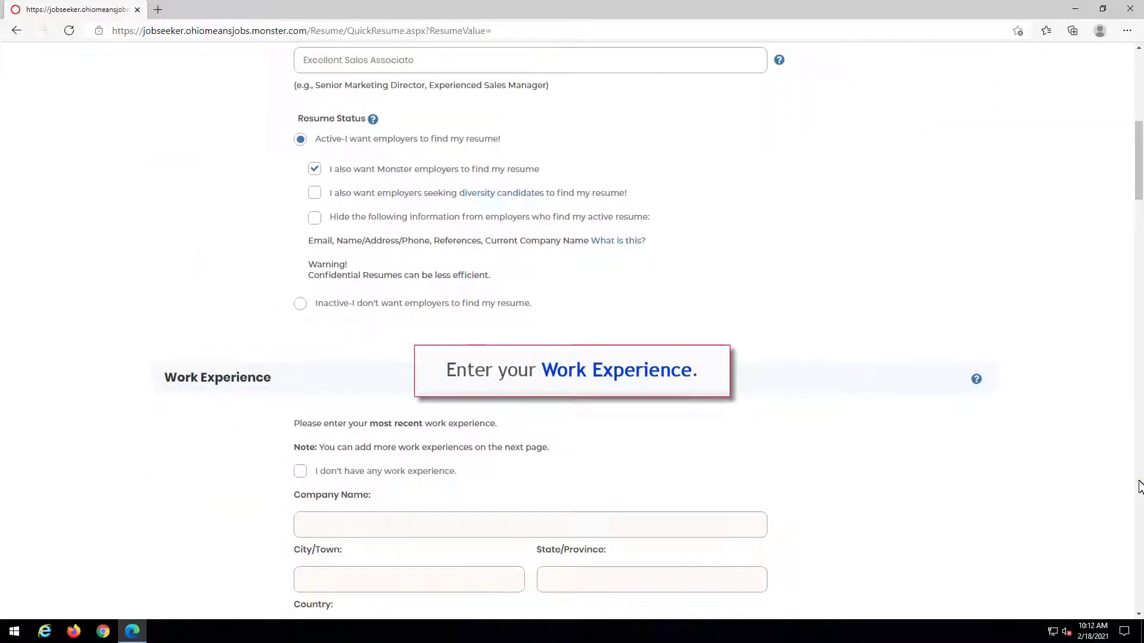
{"action": "left_click", "coordinate": [311, 523]}
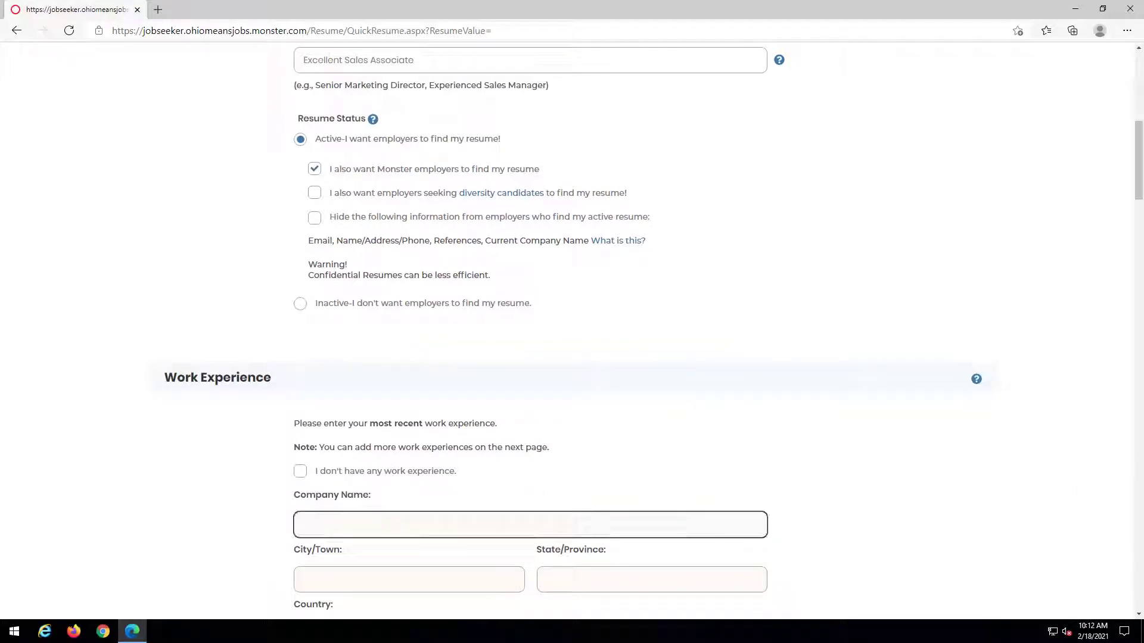
{"action": "type", "text": "Big Retail Company"}
{"action": "left_click", "coordinate": [325, 581]}
{"action": "type", "text": "Columbus"}
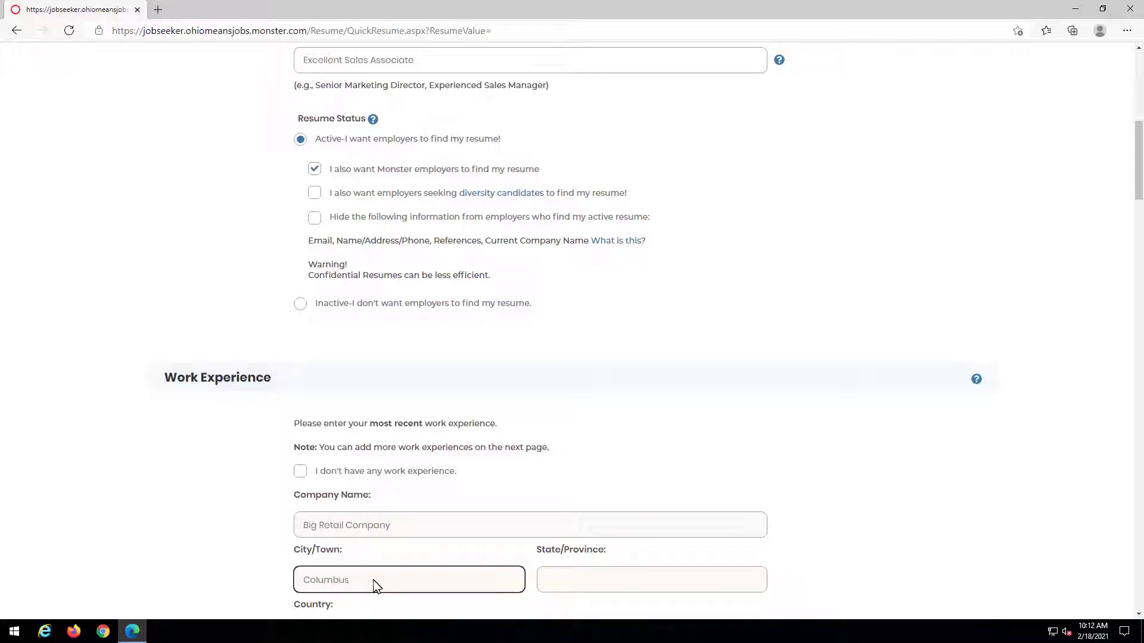
{"action": "left_click", "coordinate": [549, 583]}
{"action": "type", "text": "Ohio"}
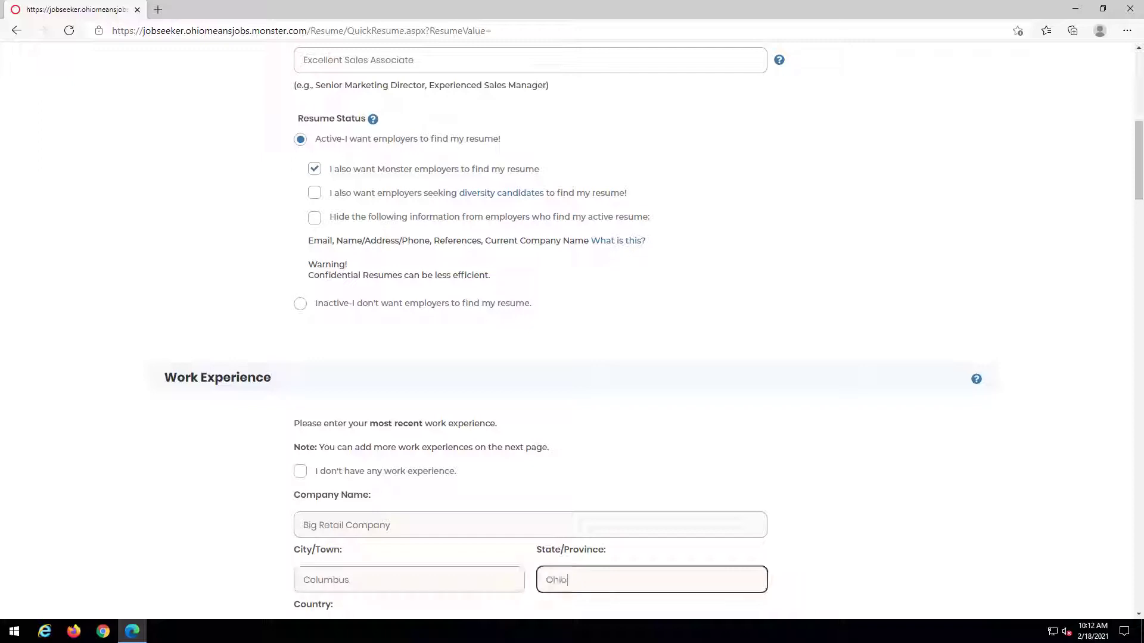
Set the job title to Retail Sales Associate and the company industry to Retail.
{"action": "left_click", "coordinate": [1137, 528]}
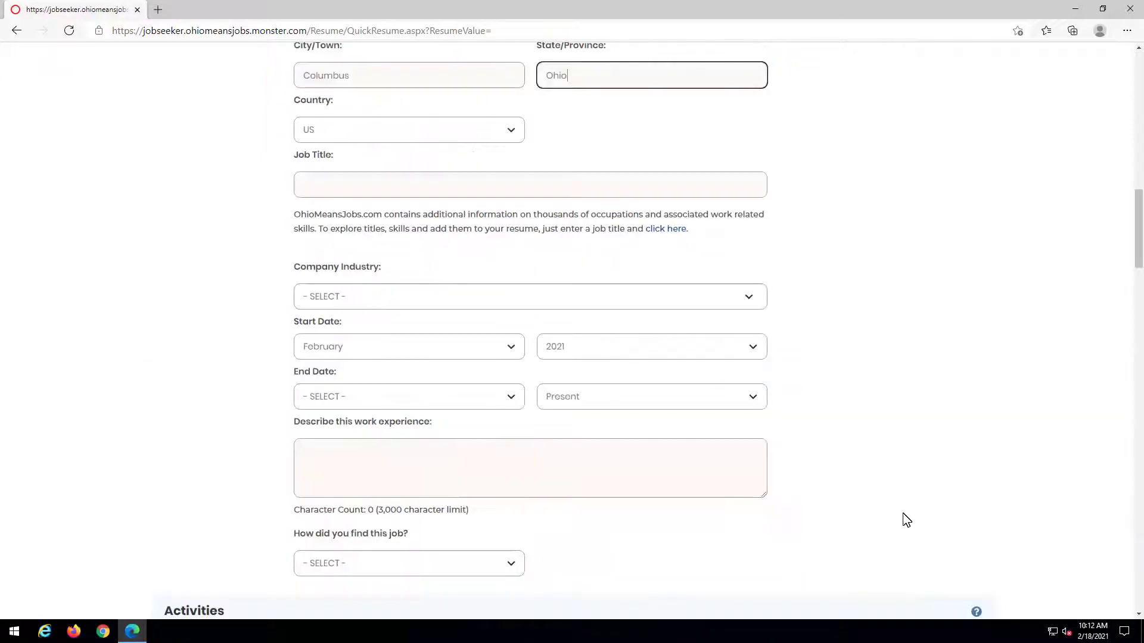
{"action": "left_click", "coordinate": [308, 184]}
{"action": "type", "text": "Sal"}
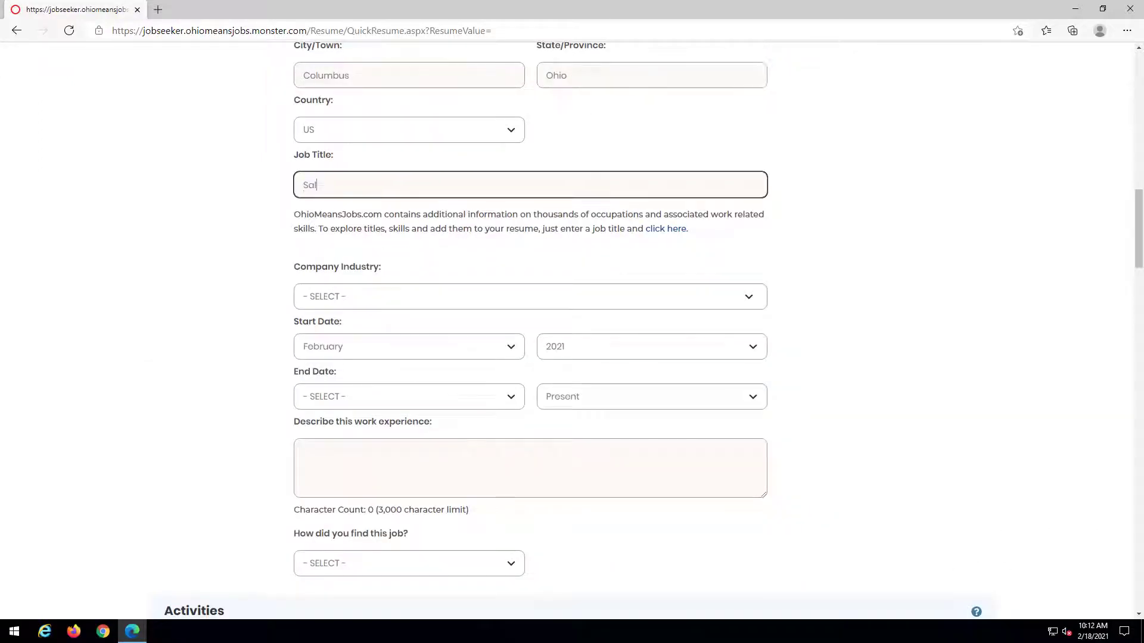
{"action": "type", "text": "es Associate"}
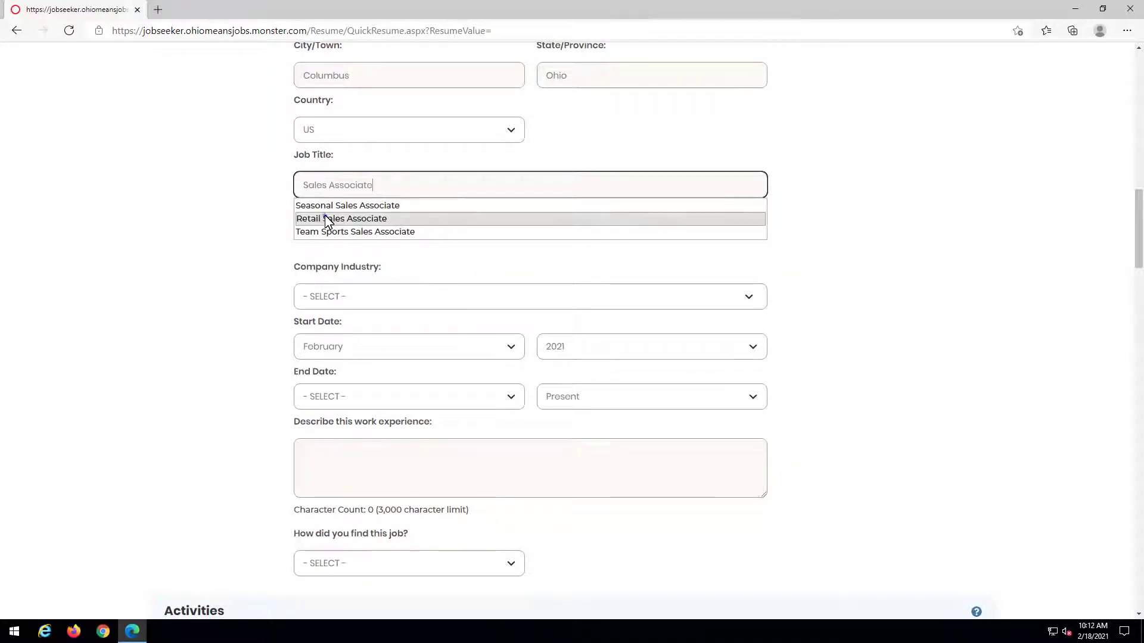
{"action": "left_click", "coordinate": [325, 217]}
{"action": "left_click", "coordinate": [752, 301]}
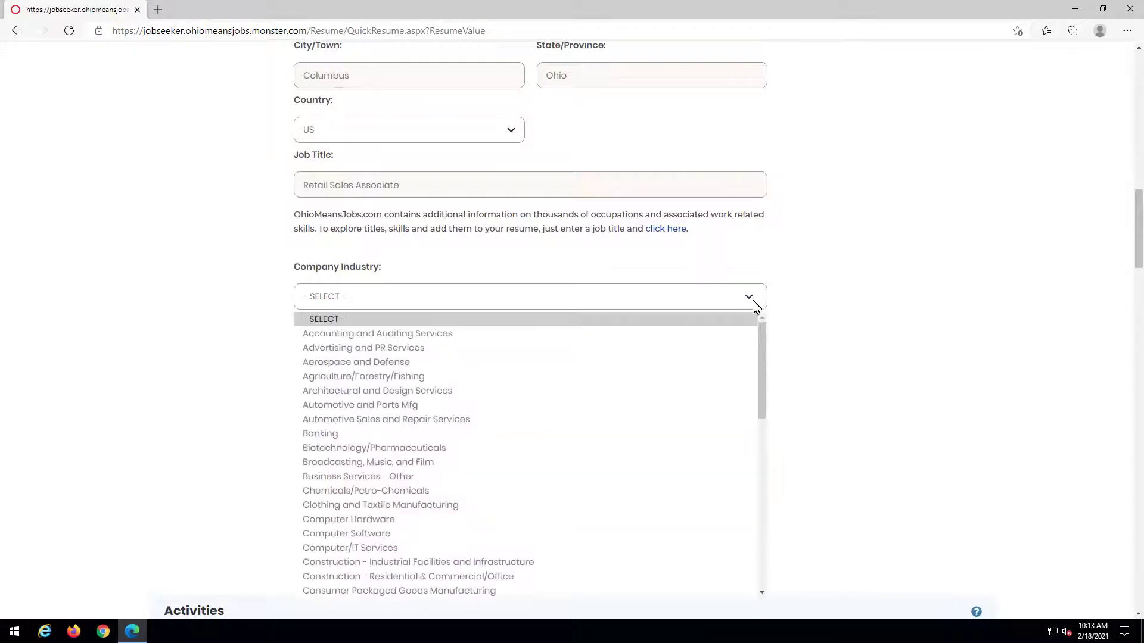
{"action": "scroll", "coordinate": [760, 531], "scroll_direction": "down", "scroll_amount": 10}
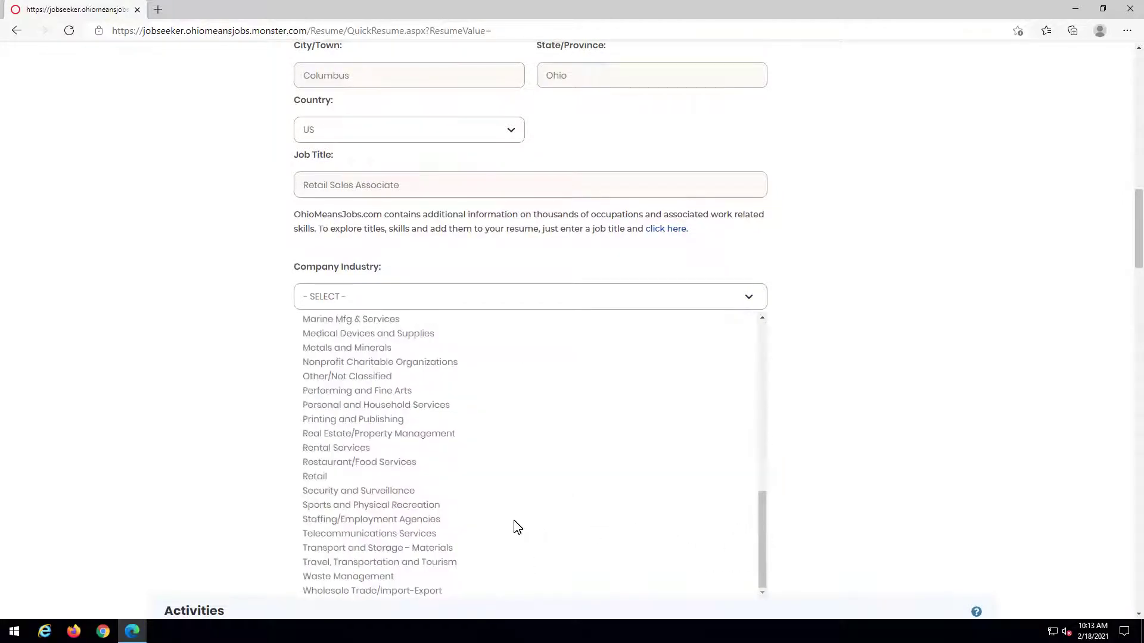
{"action": "left_click", "coordinate": [315, 476]}
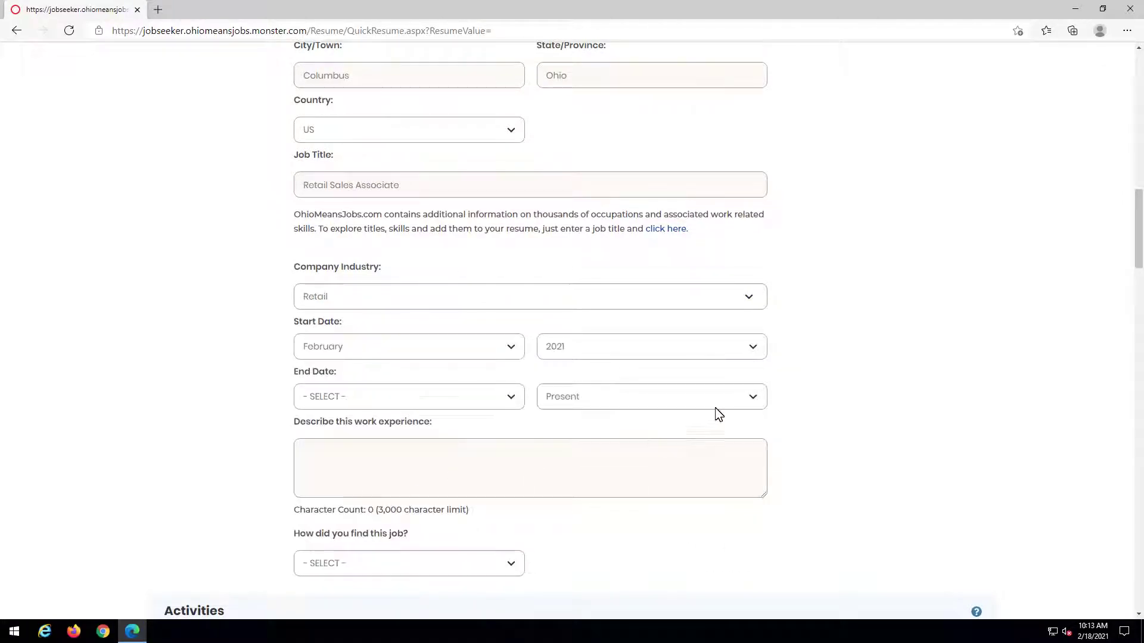
Set the employment dates to 2002 through February 2021.
{"action": "left_click", "coordinate": [753, 347]}
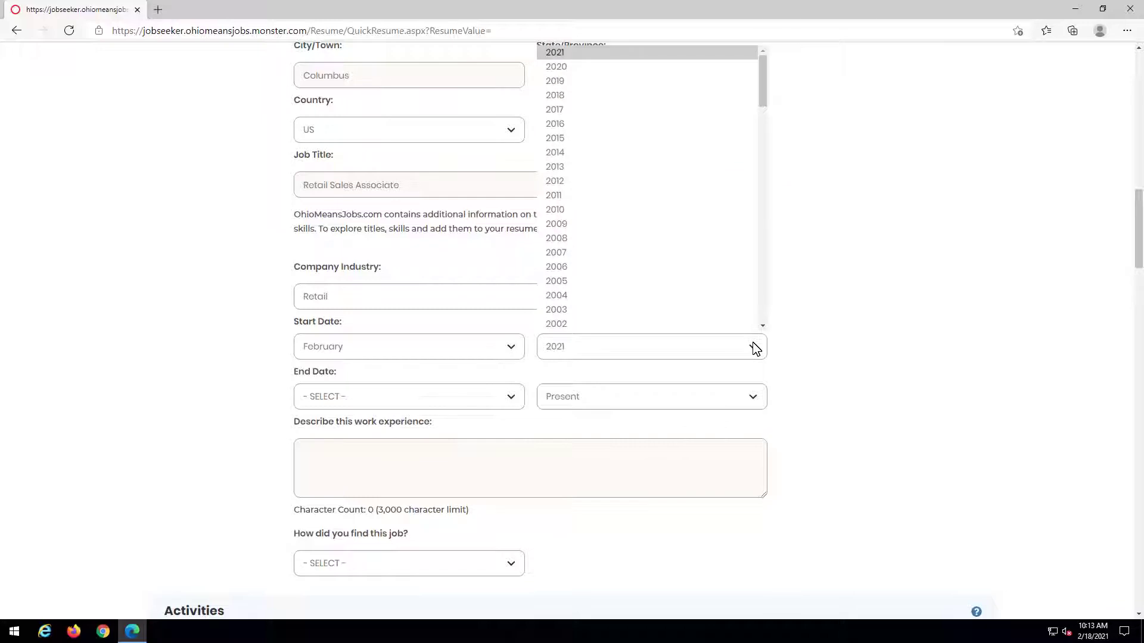
{"action": "left_click", "coordinate": [560, 324]}
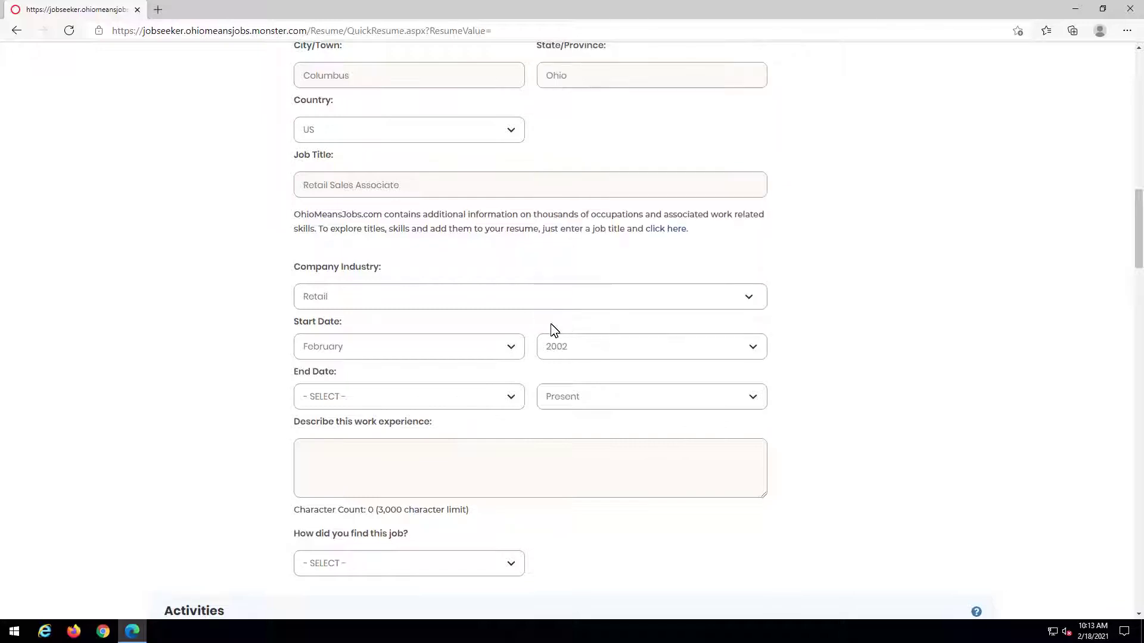
{"action": "left_click", "coordinate": [511, 397]}
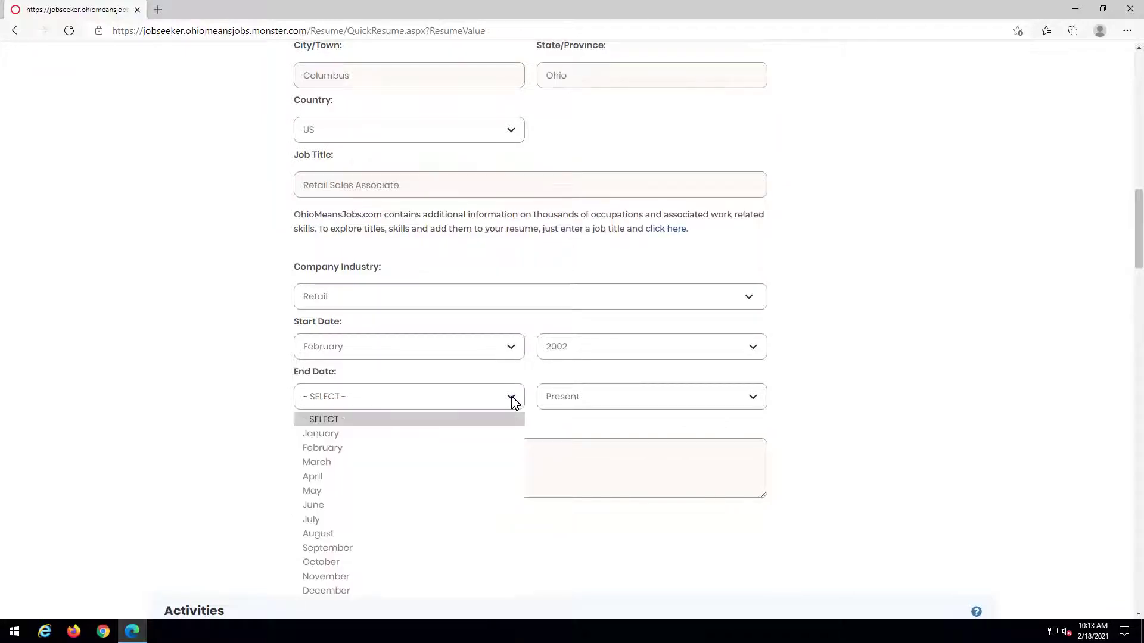
{"action": "left_click", "coordinate": [332, 450]}
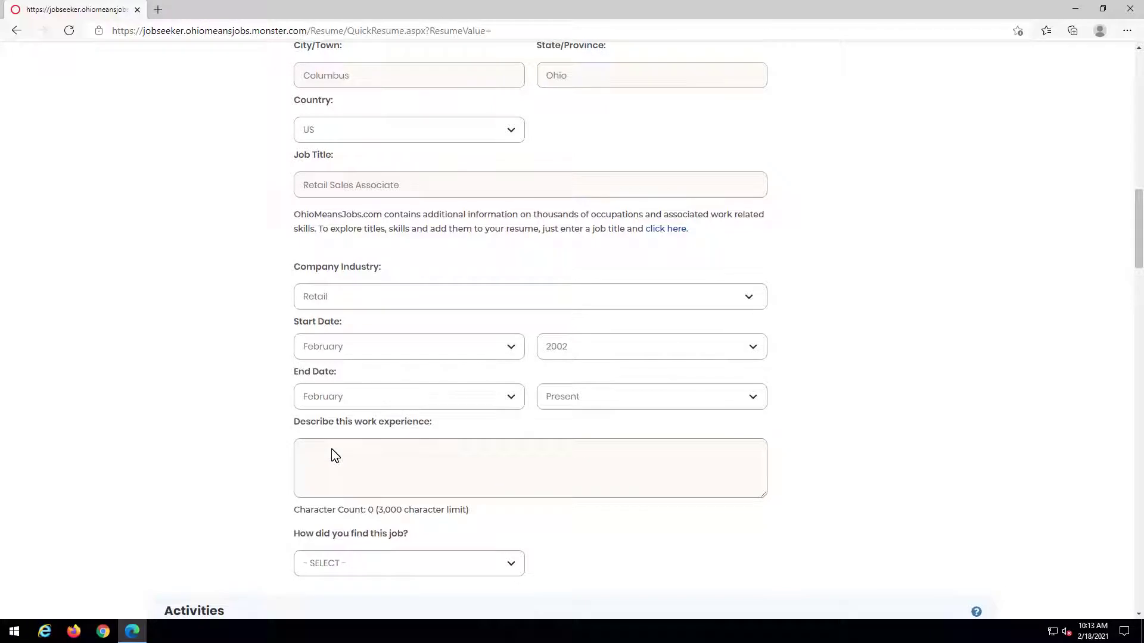
{"action": "left_click", "coordinate": [753, 399]}
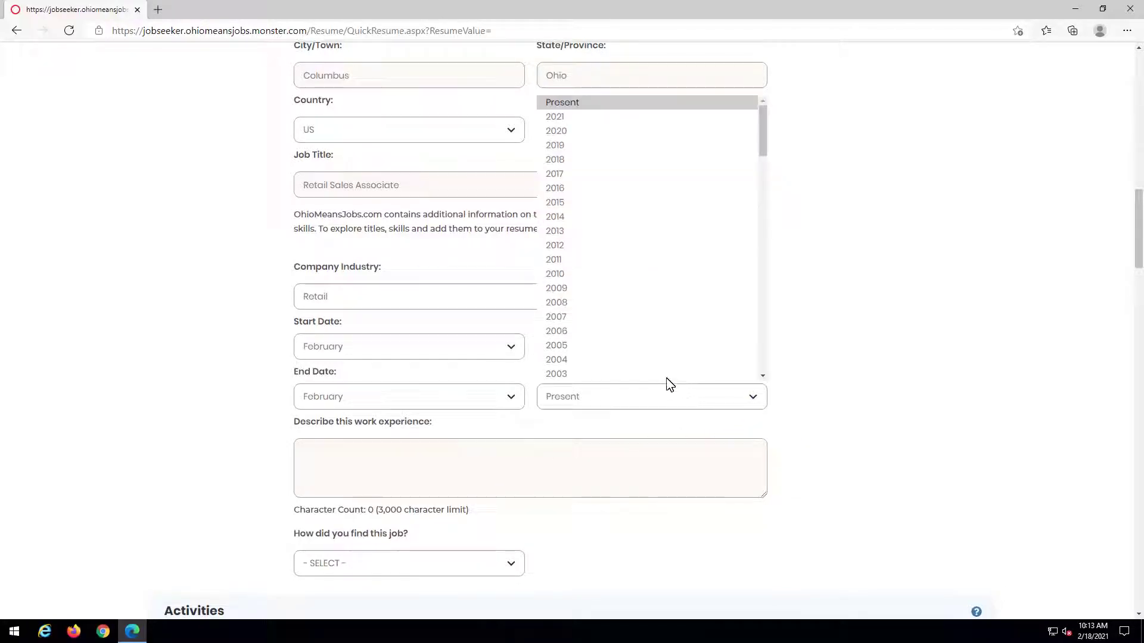
{"action": "left_click", "coordinate": [563, 116]}
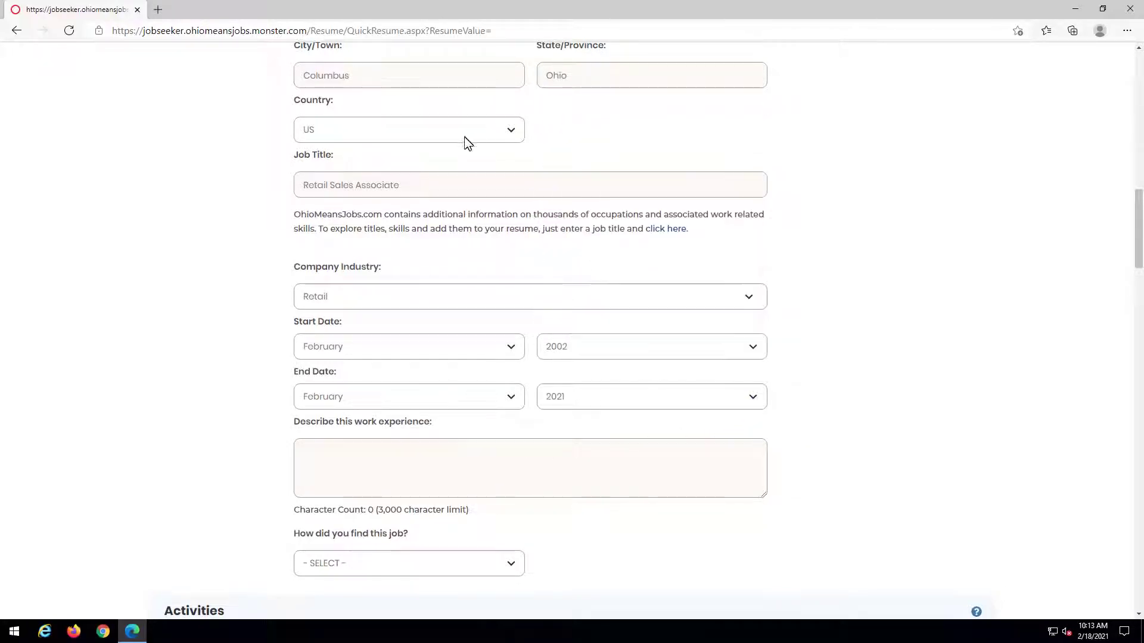
Describe the job as 'Provide excellent customer service and sales.', found via OhioMeansJobs.com.
{"action": "left_click", "coordinate": [332, 451]}
{"action": "type", "text": "Provide ex"}
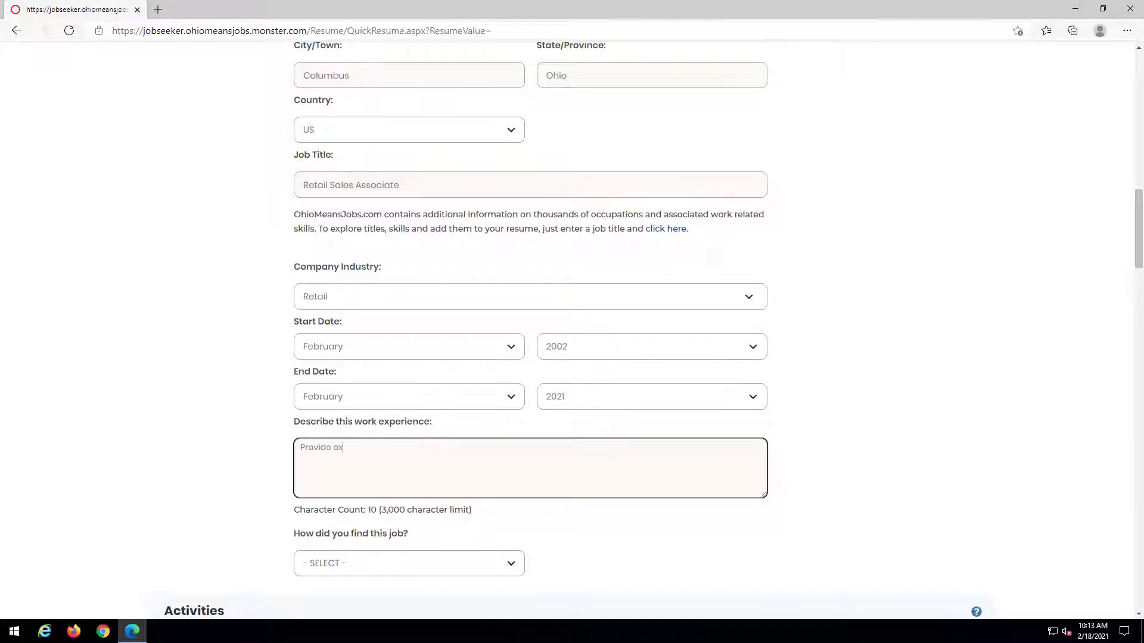
{"action": "type", "text": "cellent custom"}
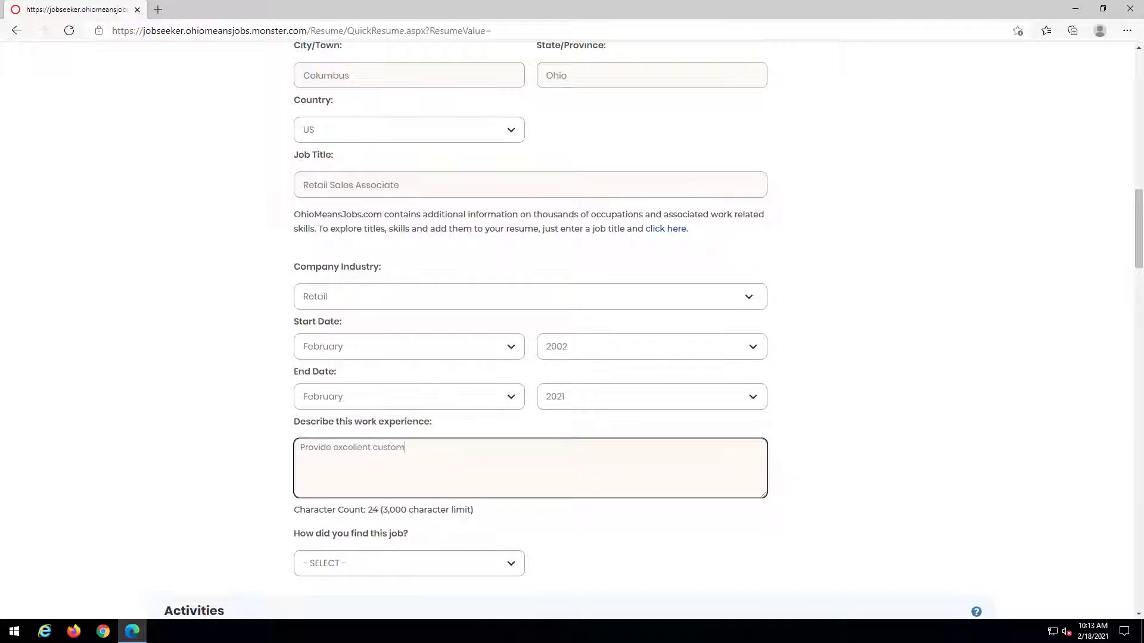
{"action": "type", "text": "er service and sales."}
{"action": "left_click", "coordinate": [511, 565]}
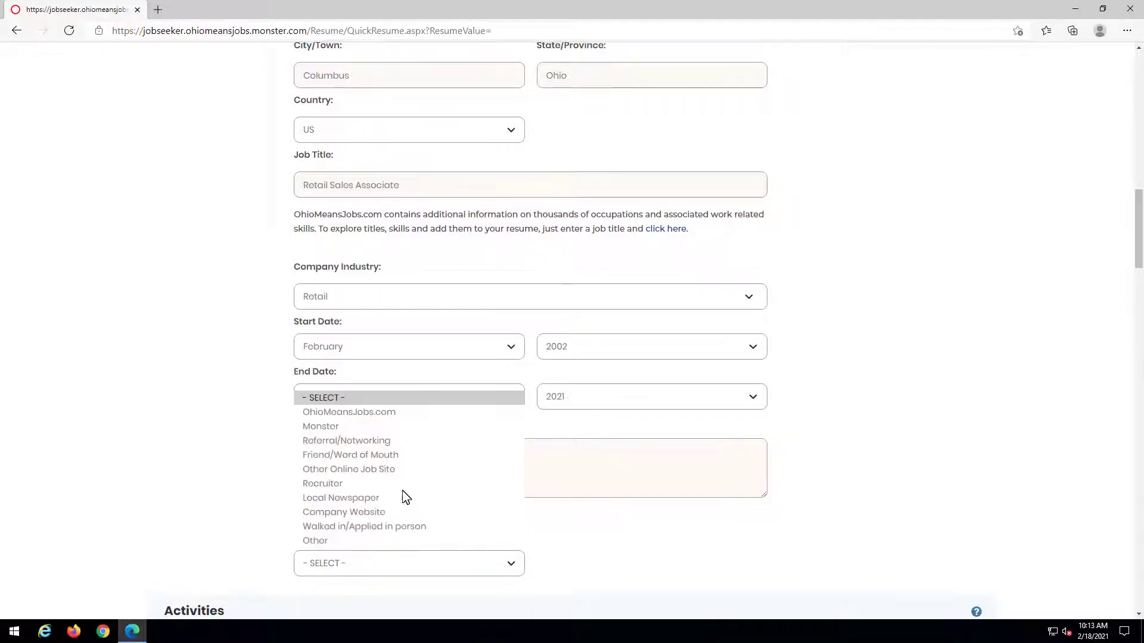
{"action": "left_click", "coordinate": [393, 412]}
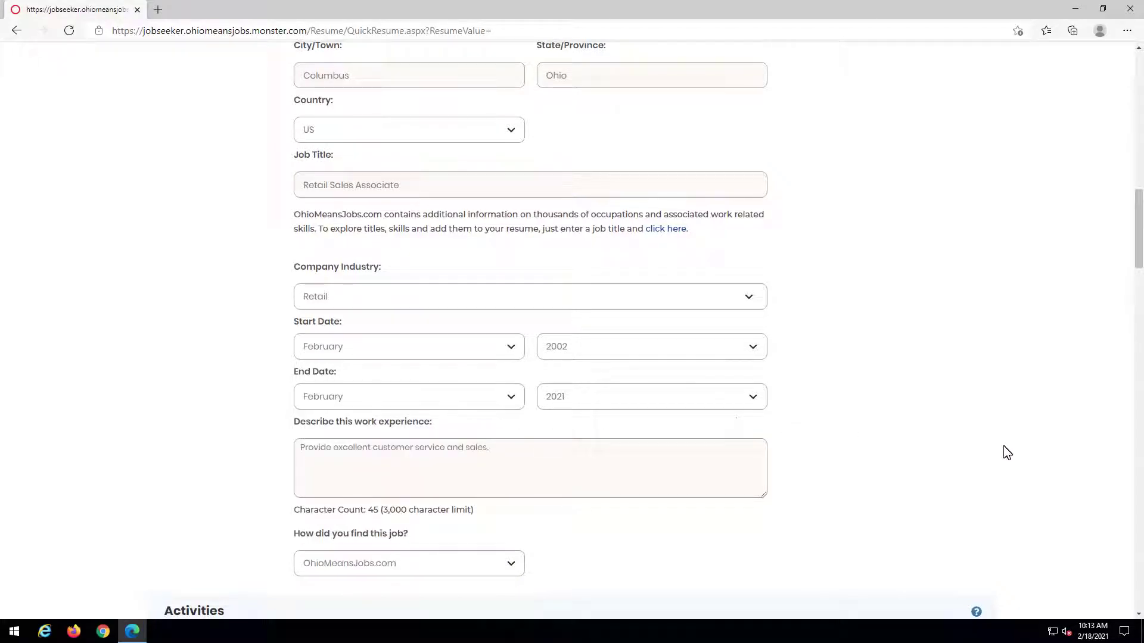
{"action": "left_click", "coordinate": [1139, 519]}
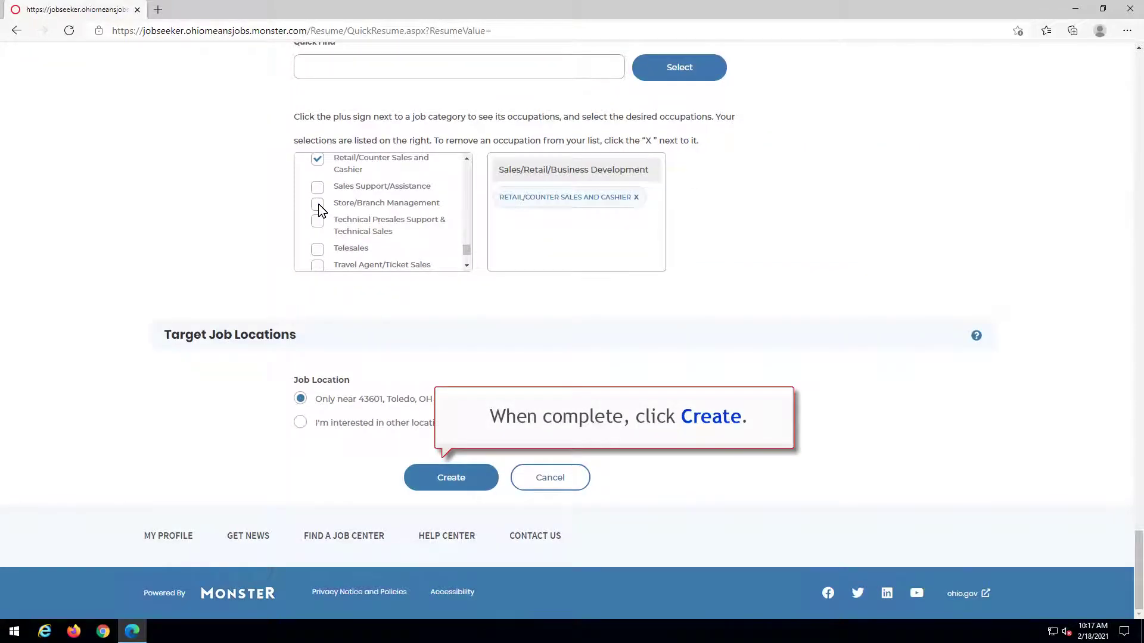
Submit the completed resume form with the Create button.
{"action": "left_click", "coordinate": [444, 476]}
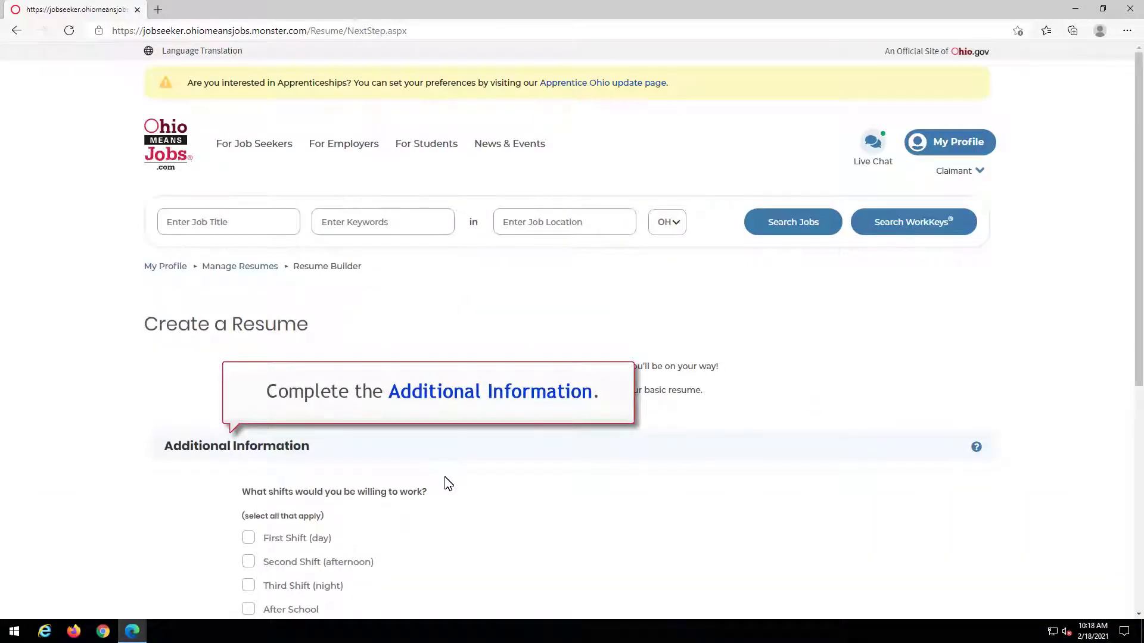
Check First and Second Shift, answer Yes to overtime and weekends, and submit.
{"action": "left_click", "coordinate": [248, 540]}
{"action": "left_click", "coordinate": [250, 562]}
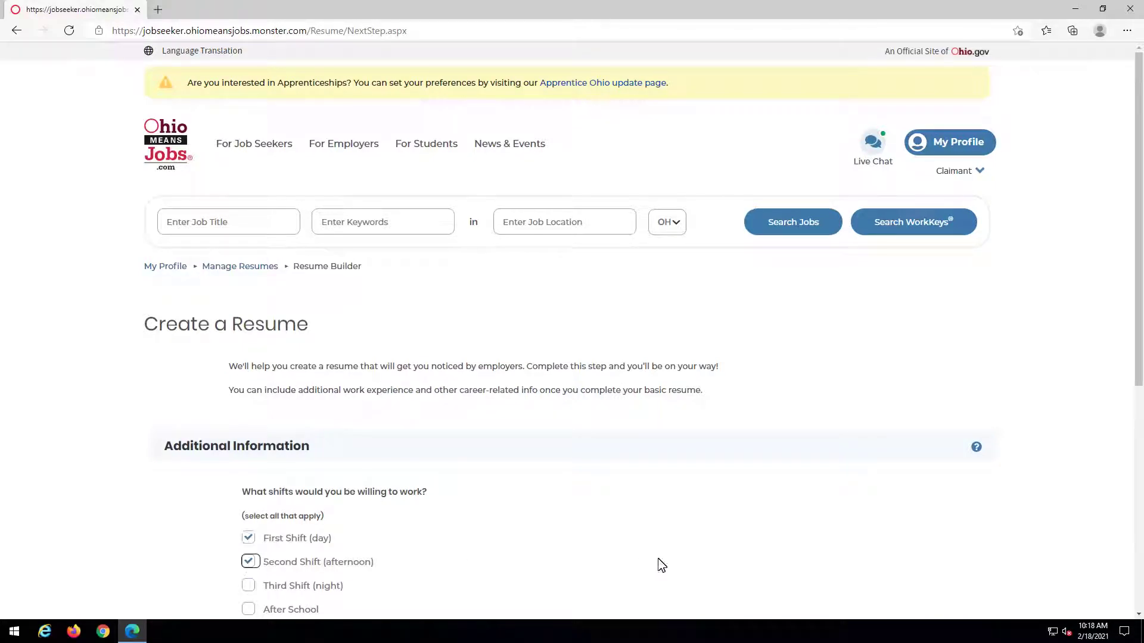
{"action": "left_click", "coordinate": [1138, 545]}
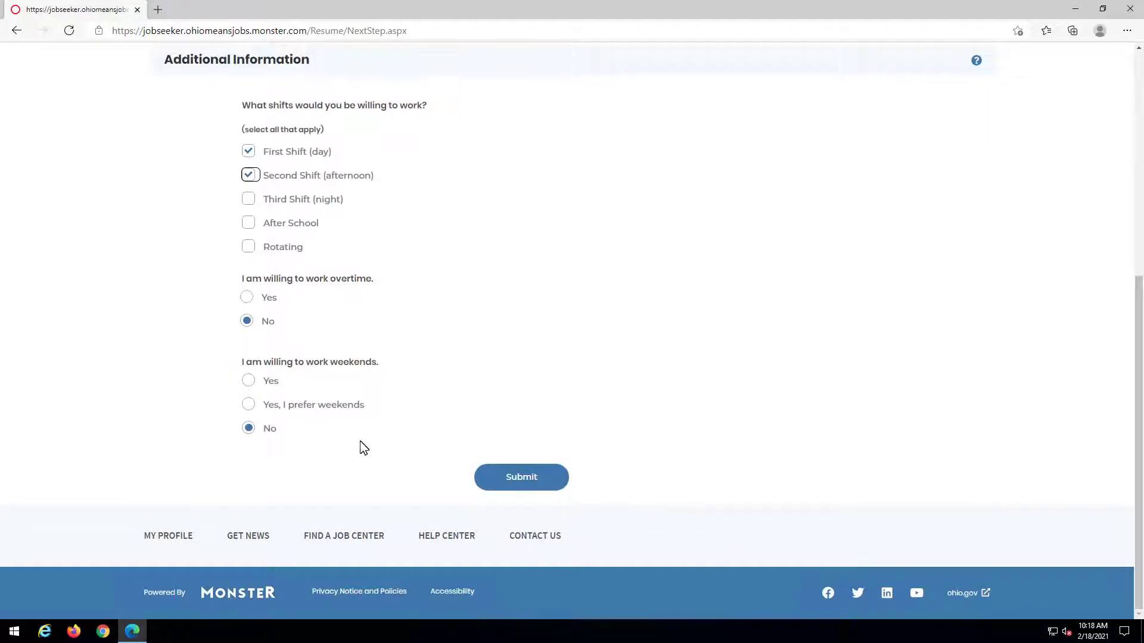
{"action": "left_click", "coordinate": [247, 297]}
{"action": "left_click", "coordinate": [249, 382]}
{"action": "left_click", "coordinate": [528, 478]}
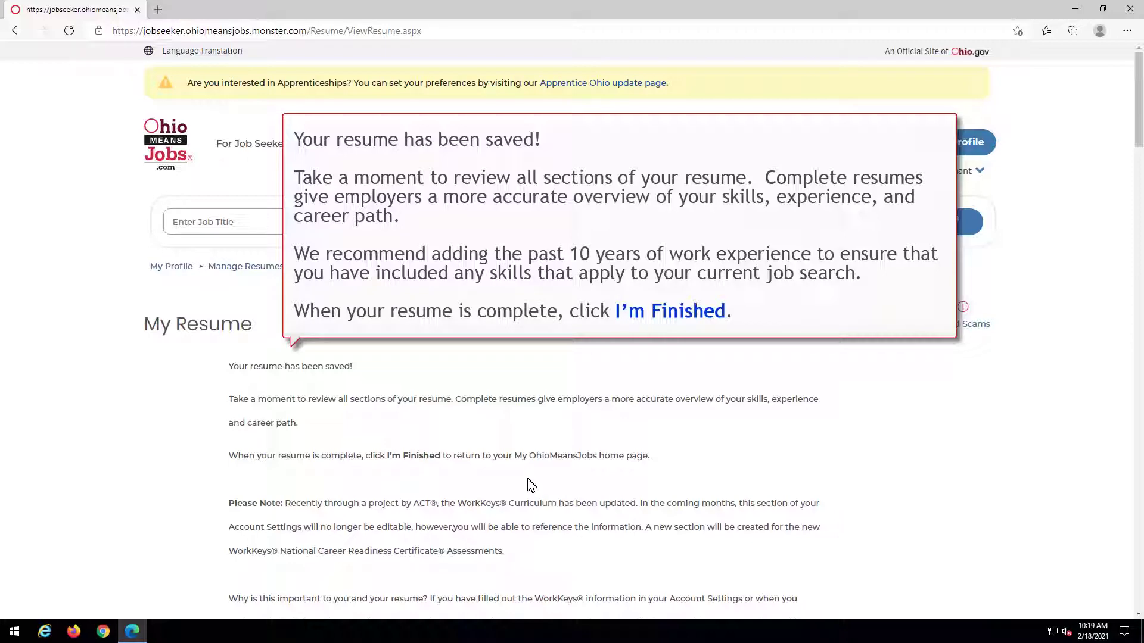
Dismiss the saved notice, review all resume sections down to Related Info, and choose I'm Finished.
{"action": "left_click", "coordinate": [530, 486]}
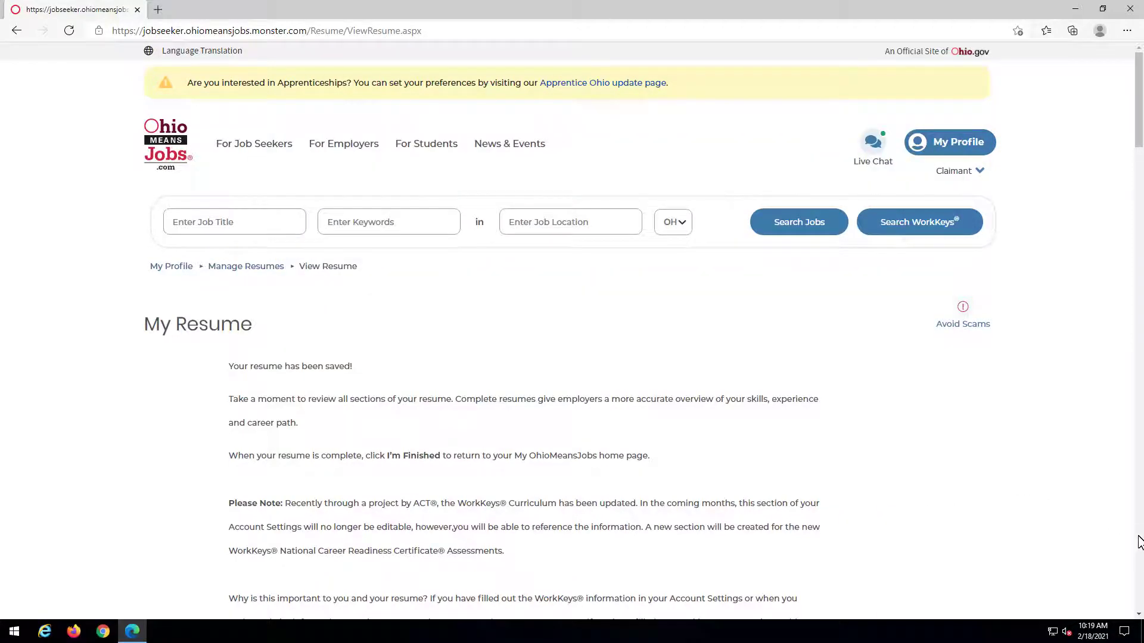
{"action": "left_click", "coordinate": [1138, 539]}
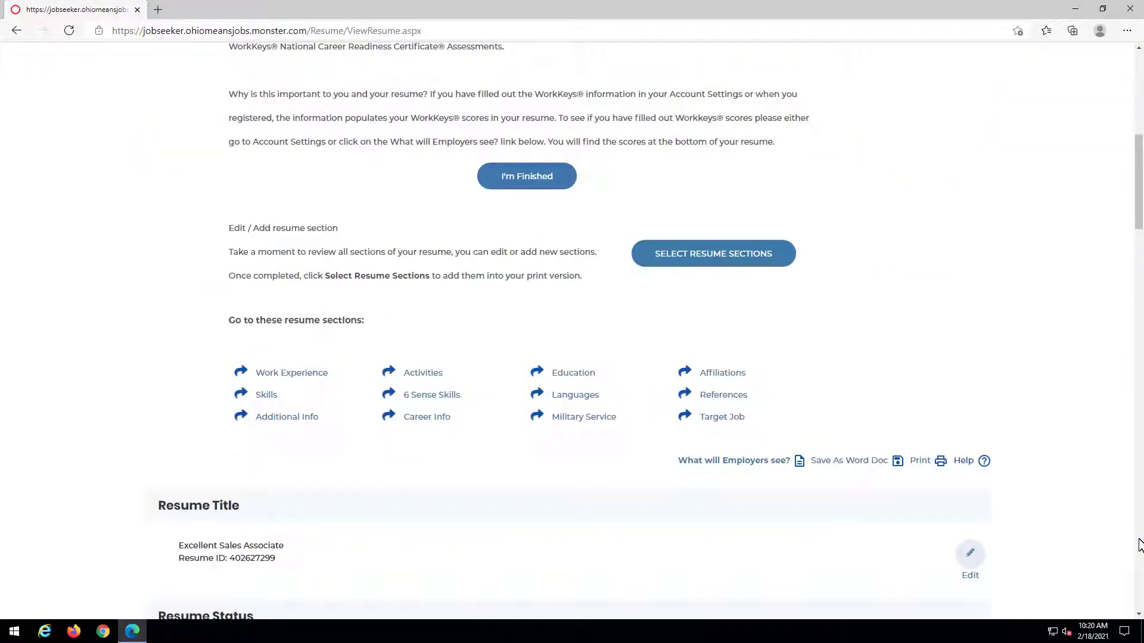
{"action": "left_click", "coordinate": [1139, 569]}
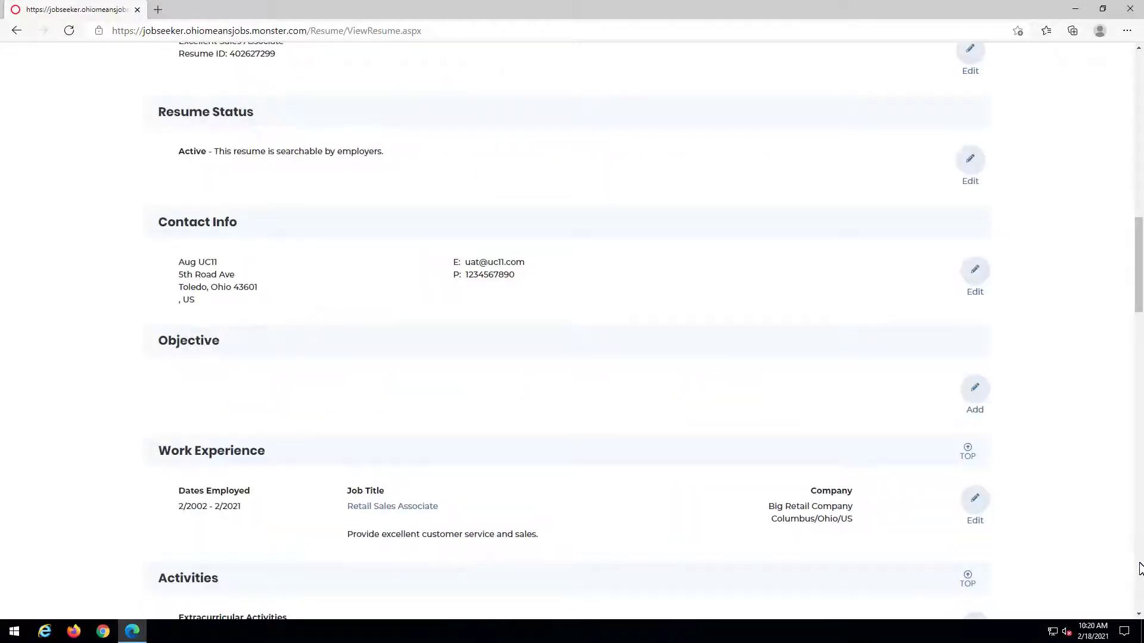
{"action": "left_click", "coordinate": [1139, 566]}
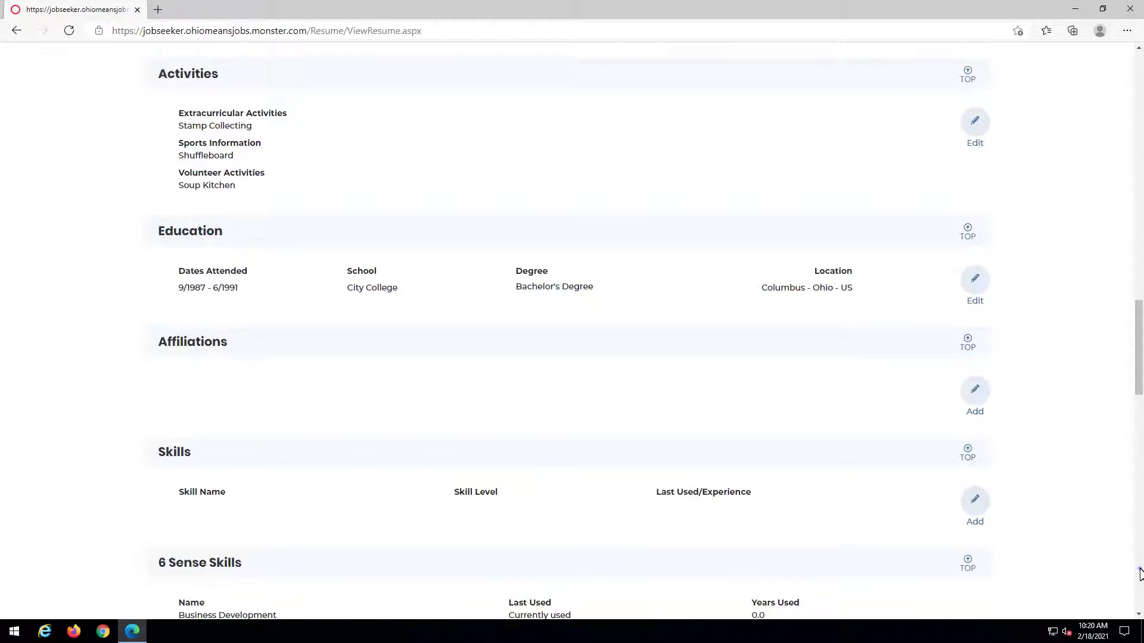
{"action": "left_click", "coordinate": [1139, 572]}
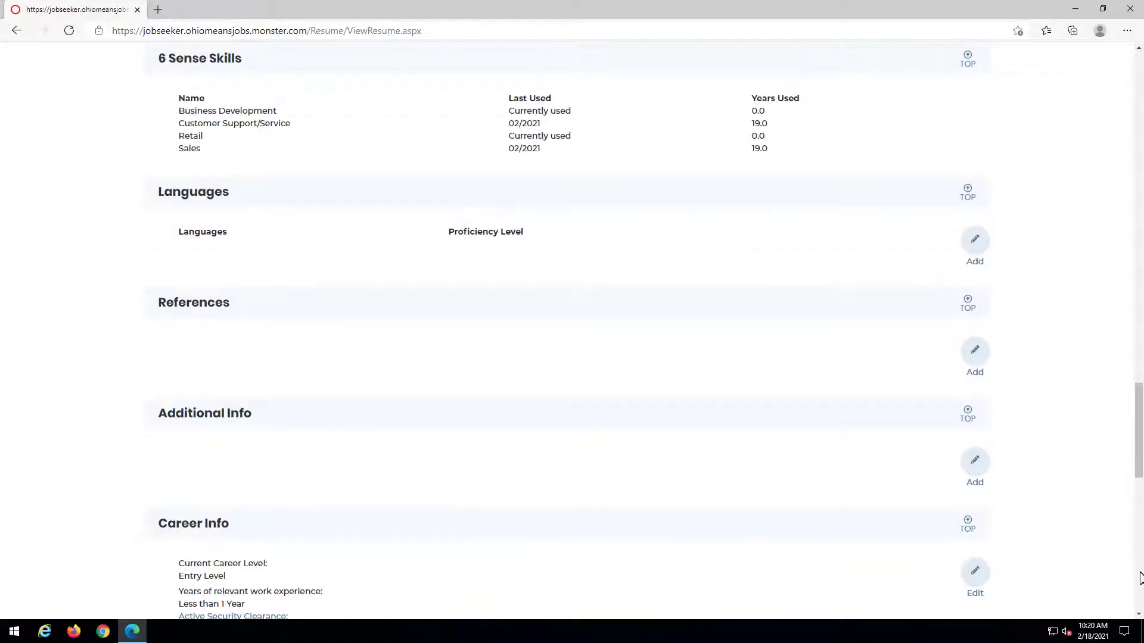
{"action": "left_click", "coordinate": [1140, 578]}
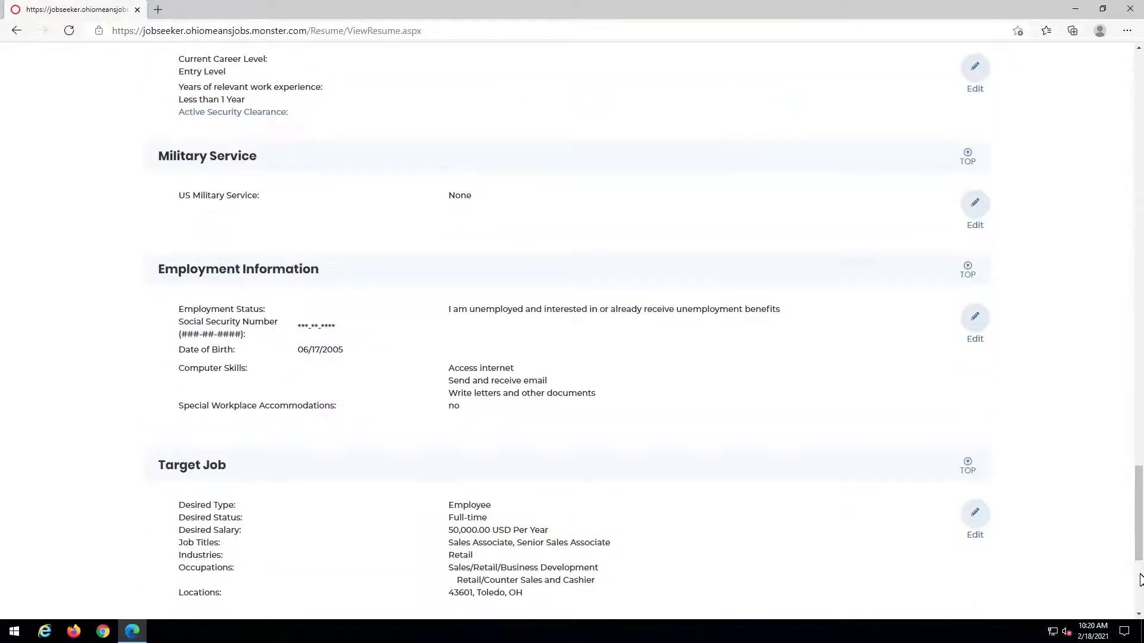
{"action": "left_click", "coordinate": [1139, 590]}
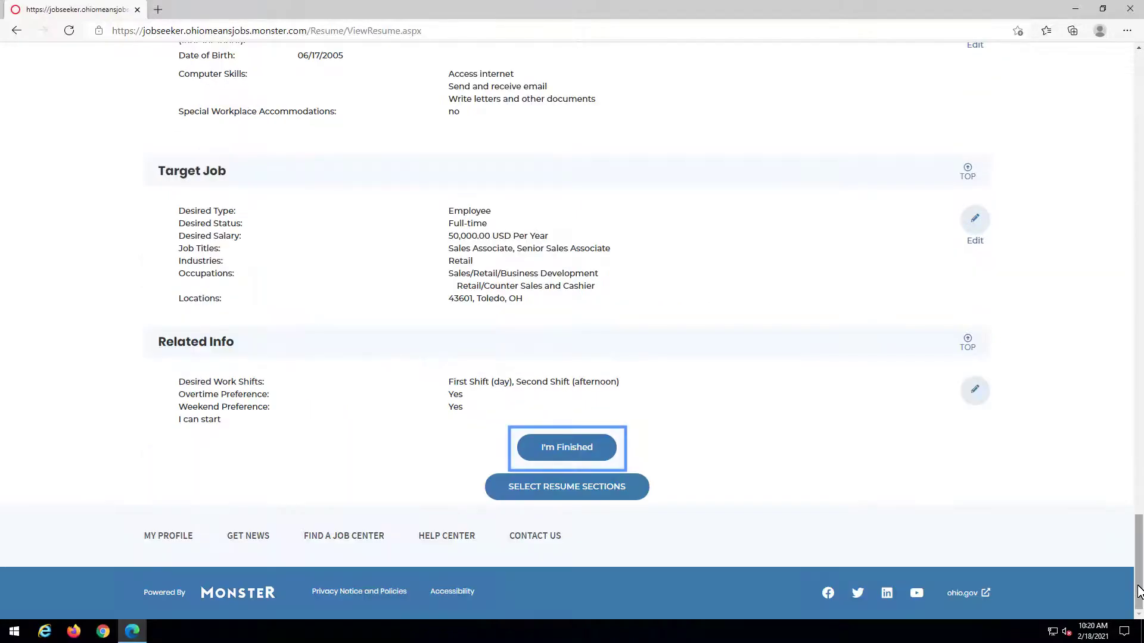
{"action": "left_click", "coordinate": [565, 448]}
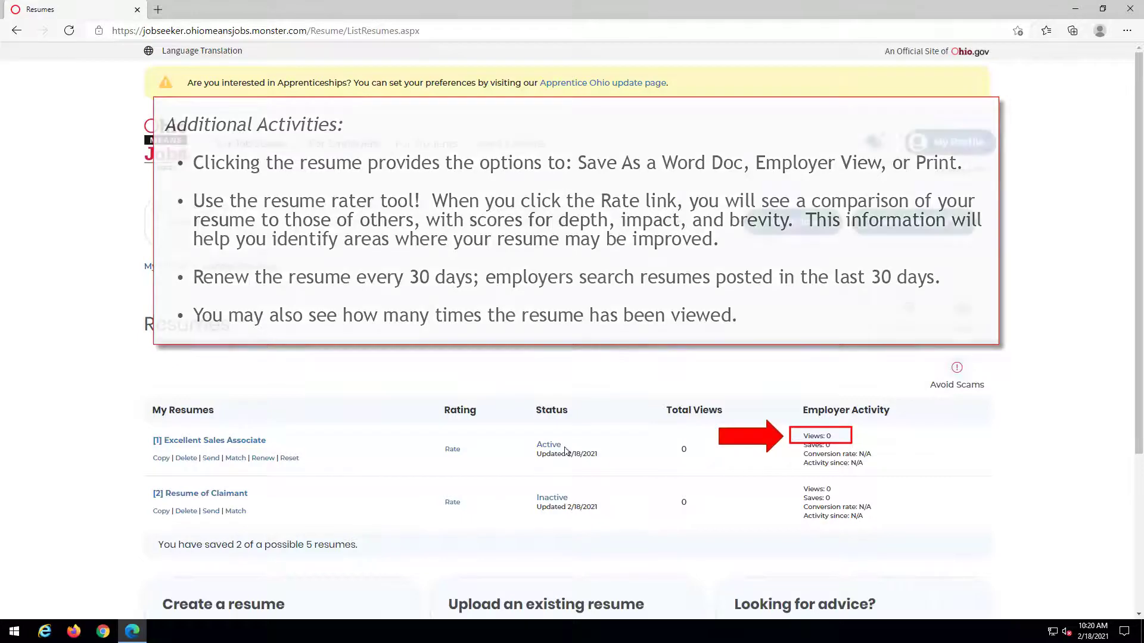
From the resumes list, go to the Upload Resume page to upload an existing resume.
{"action": "left_click", "coordinate": [1140, 518]}
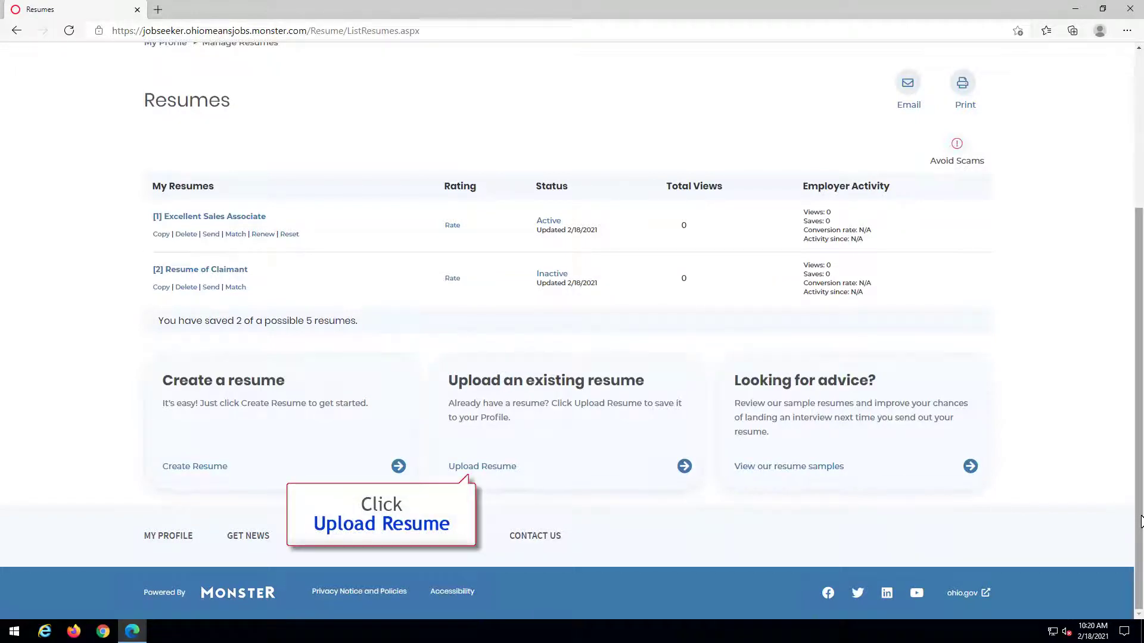
{"action": "left_click", "coordinate": [489, 467]}
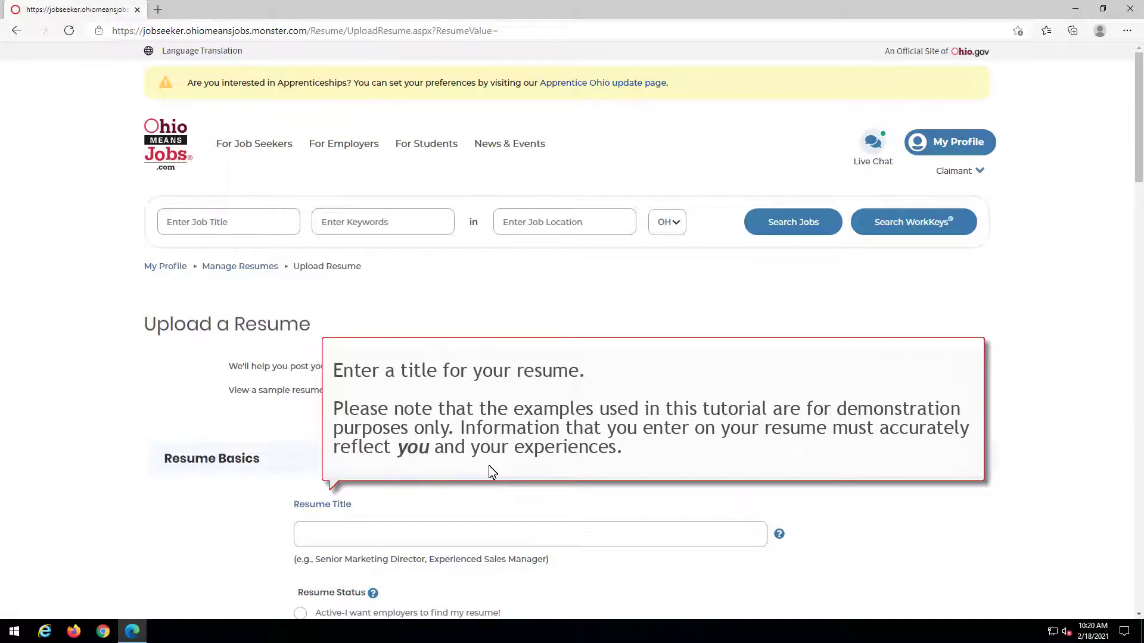
Title the uploaded resume 'Best Sales Associate Ever' and set its status to Active.
{"action": "left_click", "coordinate": [314, 543]}
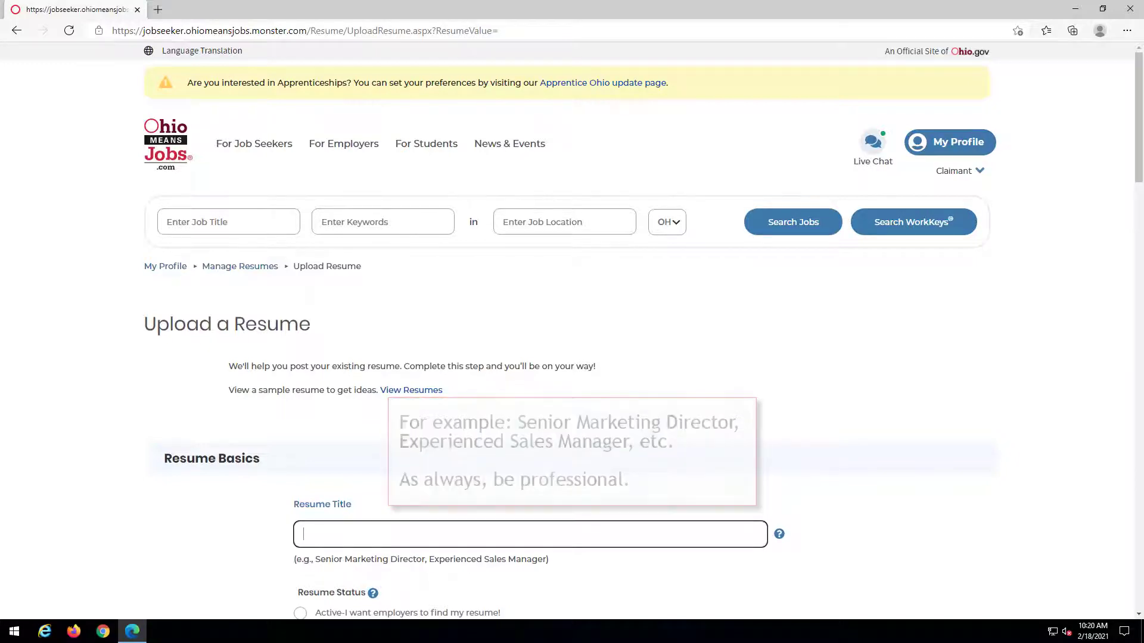
{"action": "type", "text": "Best Sales Associate Ever"}
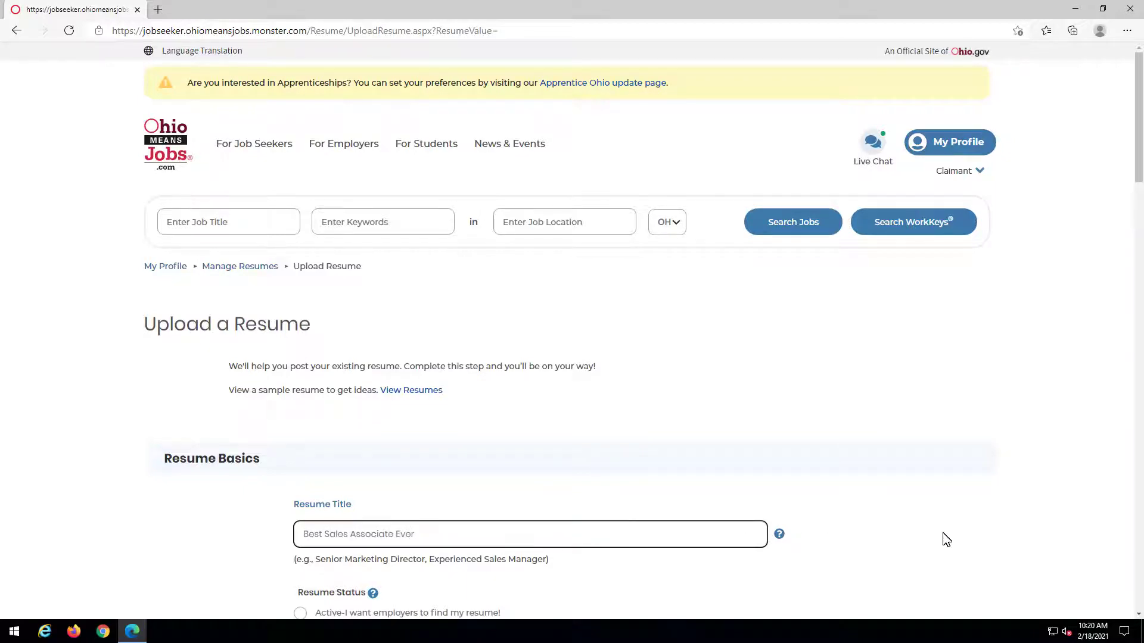
{"action": "left_click", "coordinate": [1139, 526]}
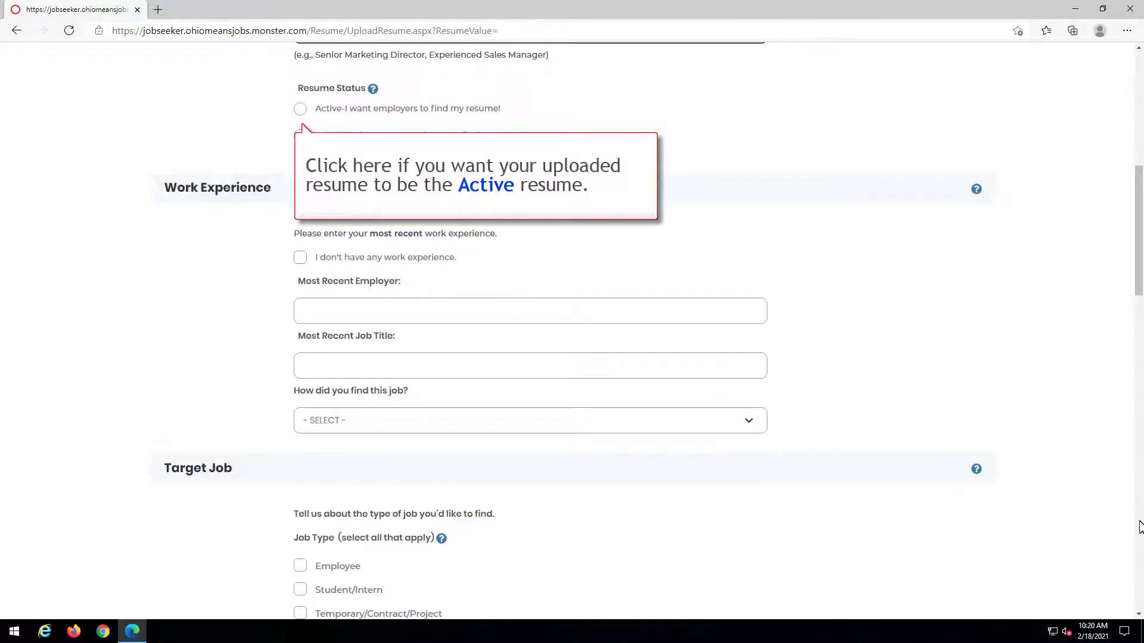
{"action": "left_click", "coordinate": [301, 110]}
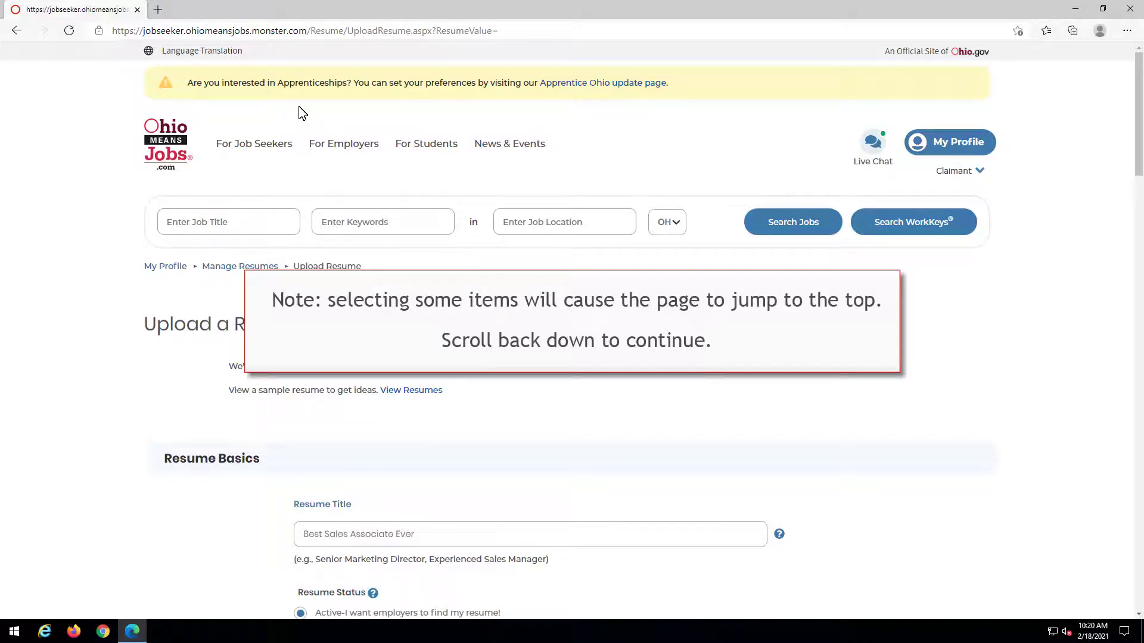
Enter Big Retail Company as employer, Retail Sales Associate as job title, and OhioMeansJobs.com as the source.
{"action": "left_click", "coordinate": [1139, 470]}
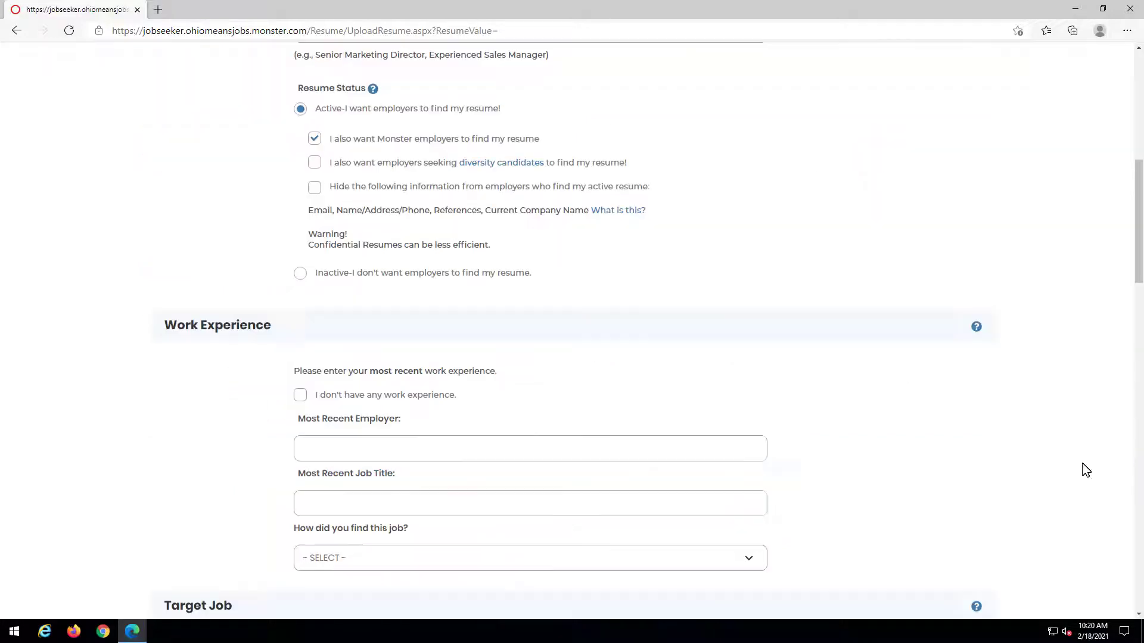
{"action": "left_click", "coordinate": [323, 450]}
{"action": "type", "text": "Big Reta"}
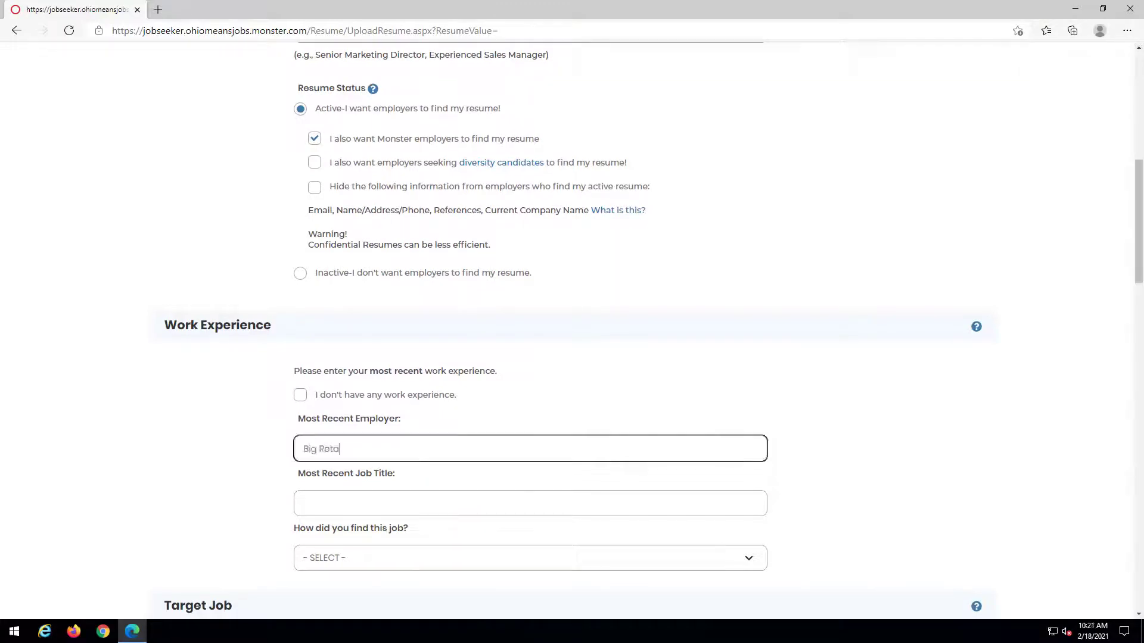
{"action": "type", "text": "il Company"}
{"action": "left_click", "coordinate": [322, 512]}
{"action": "type", "text": "Sales A"}
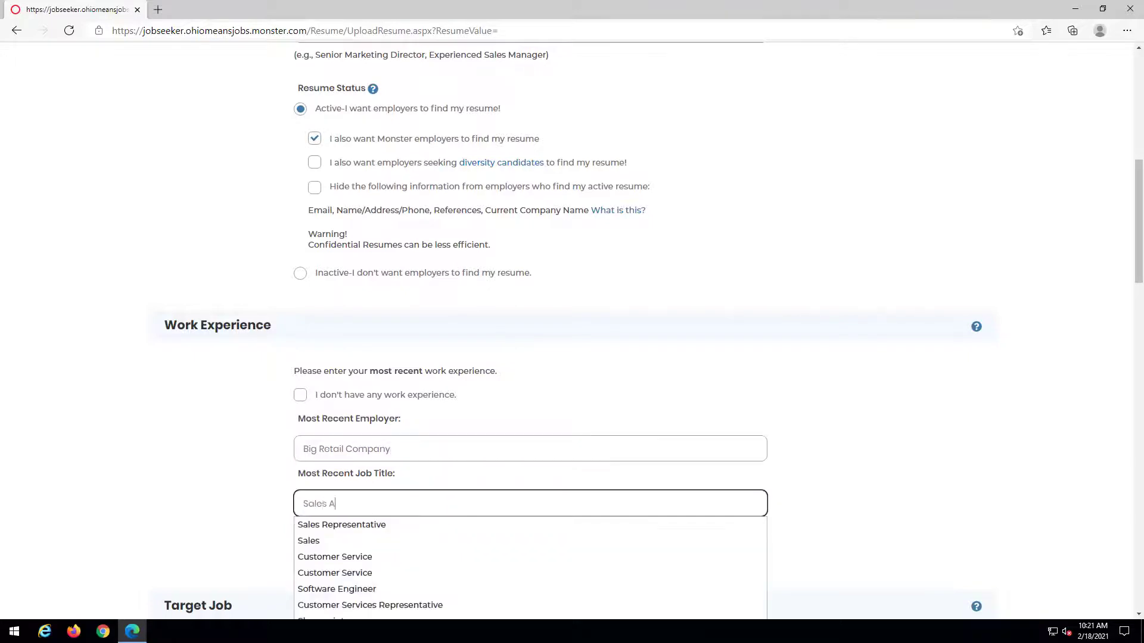
{"action": "type", "text": "ssociate"}
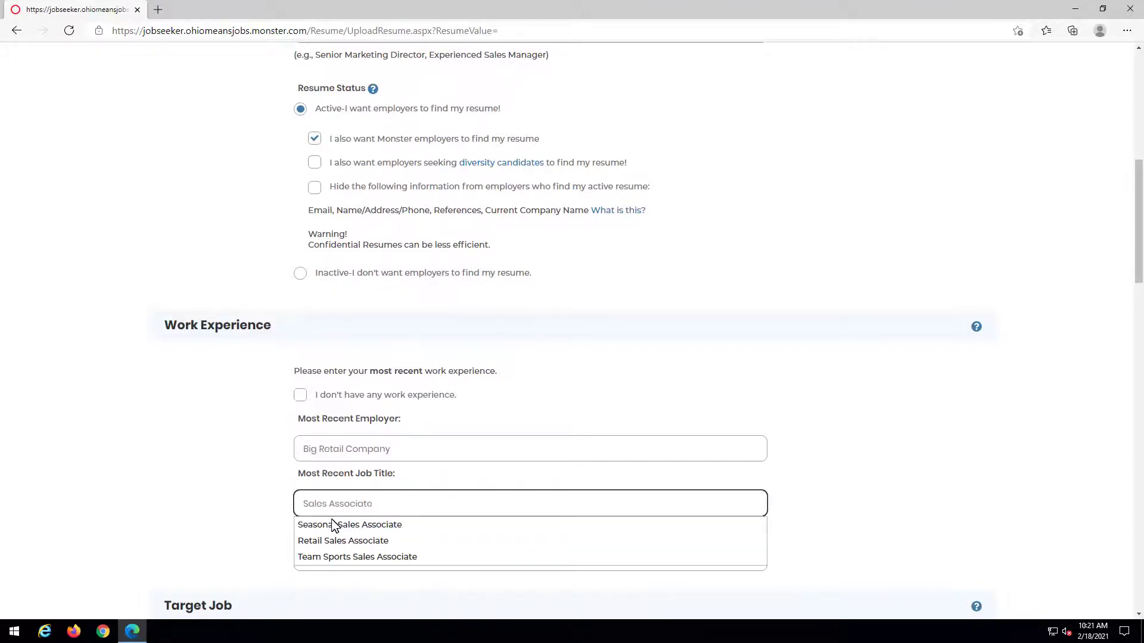
{"action": "left_click", "coordinate": [357, 542]}
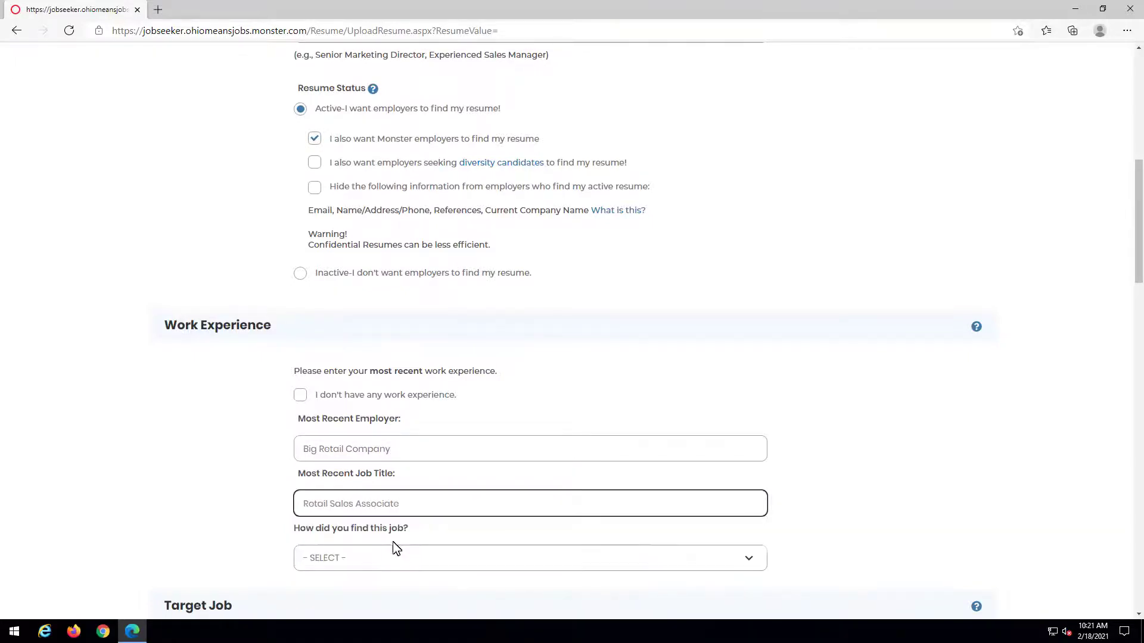
{"action": "left_click", "coordinate": [746, 560]}
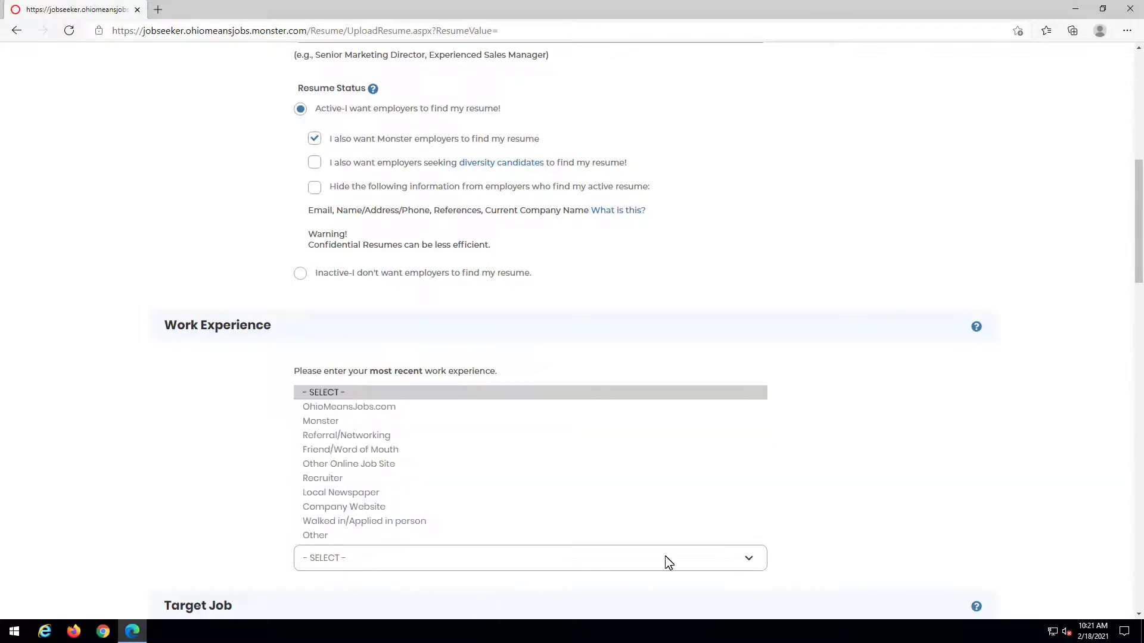
{"action": "left_click", "coordinate": [370, 408]}
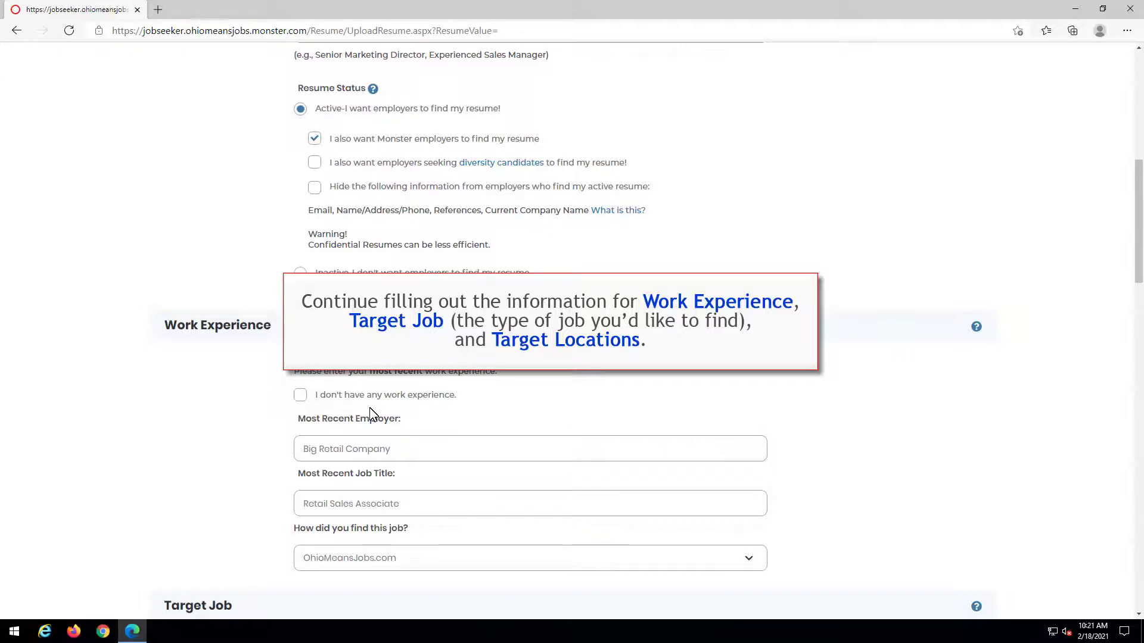
{"action": "left_click", "coordinate": [1136, 524]}
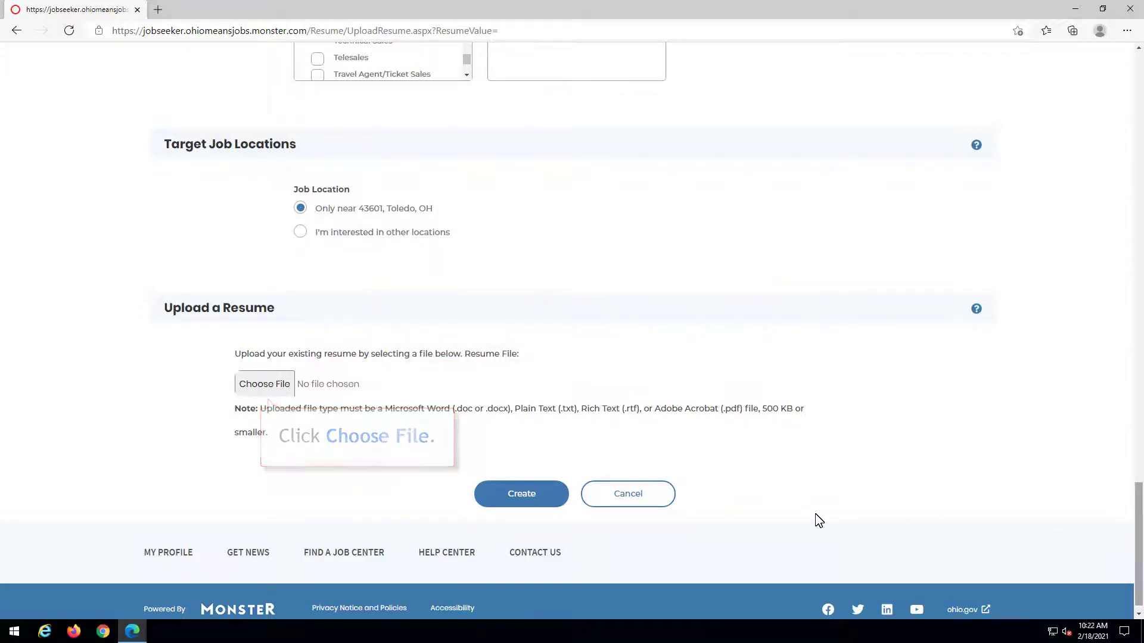
Attach My Resume.rtf as the resume file and create the resume.
{"action": "left_click", "coordinate": [264, 384]}
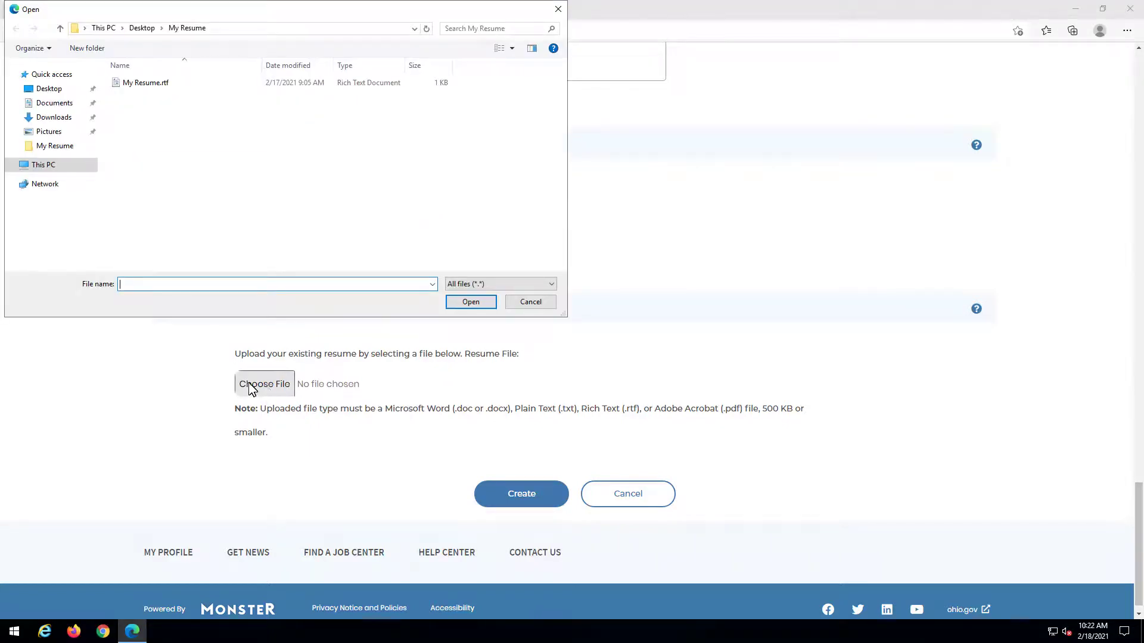
{"action": "left_click", "coordinate": [143, 86]}
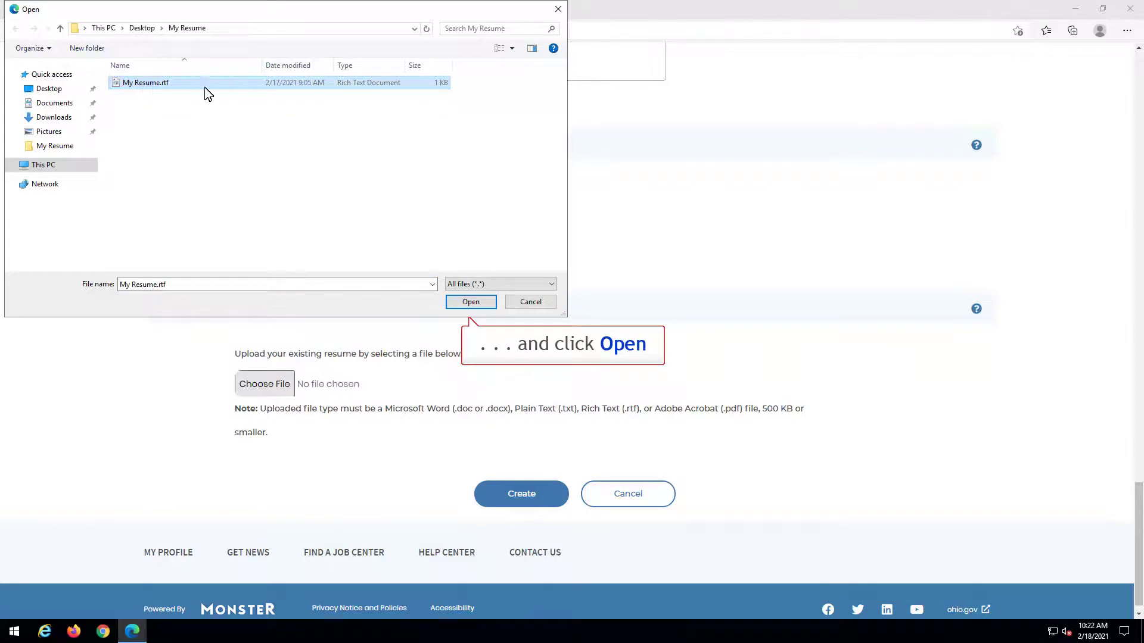
{"action": "left_click", "coordinate": [470, 302]}
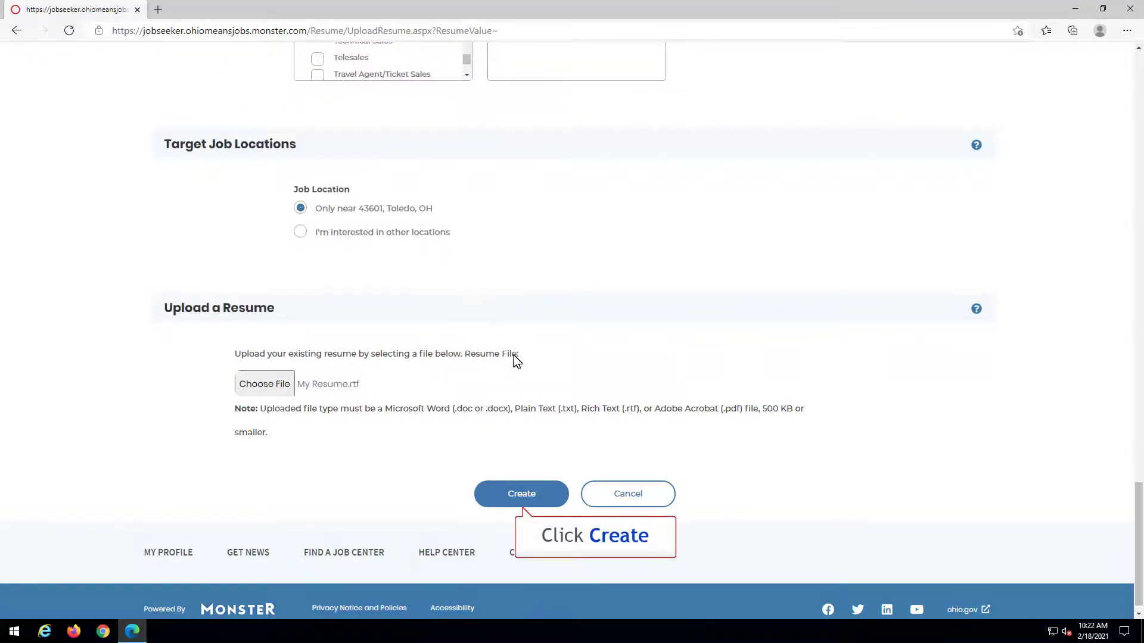
{"action": "left_click", "coordinate": [523, 495]}
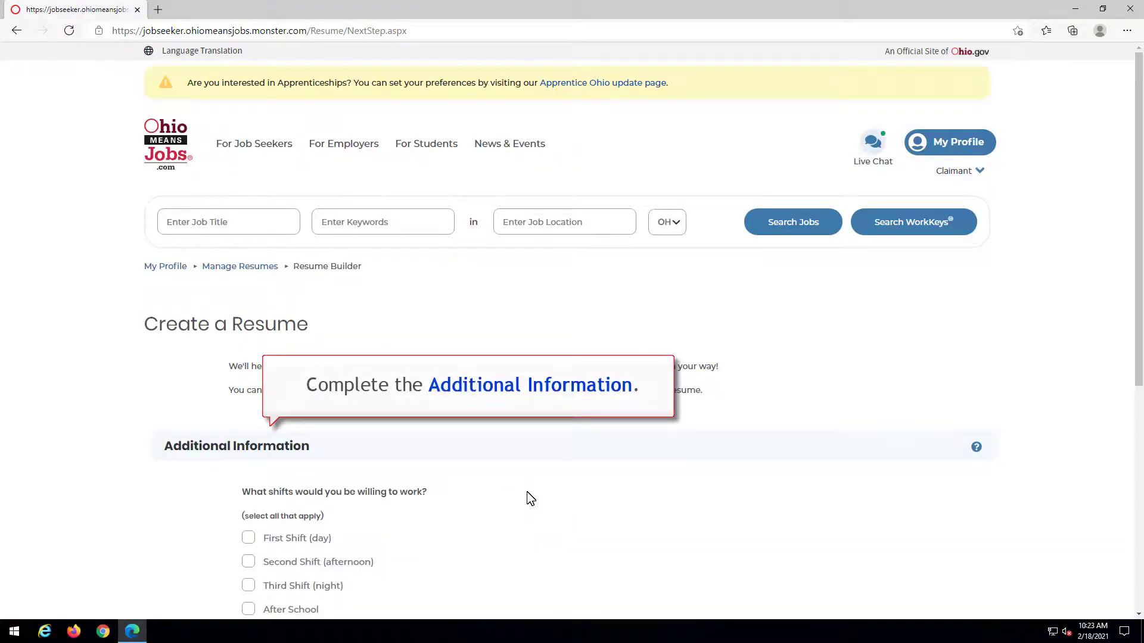
Select First and Second Shift, answer Yes to overtime and weekends, and submit.
{"action": "left_click", "coordinate": [248, 538]}
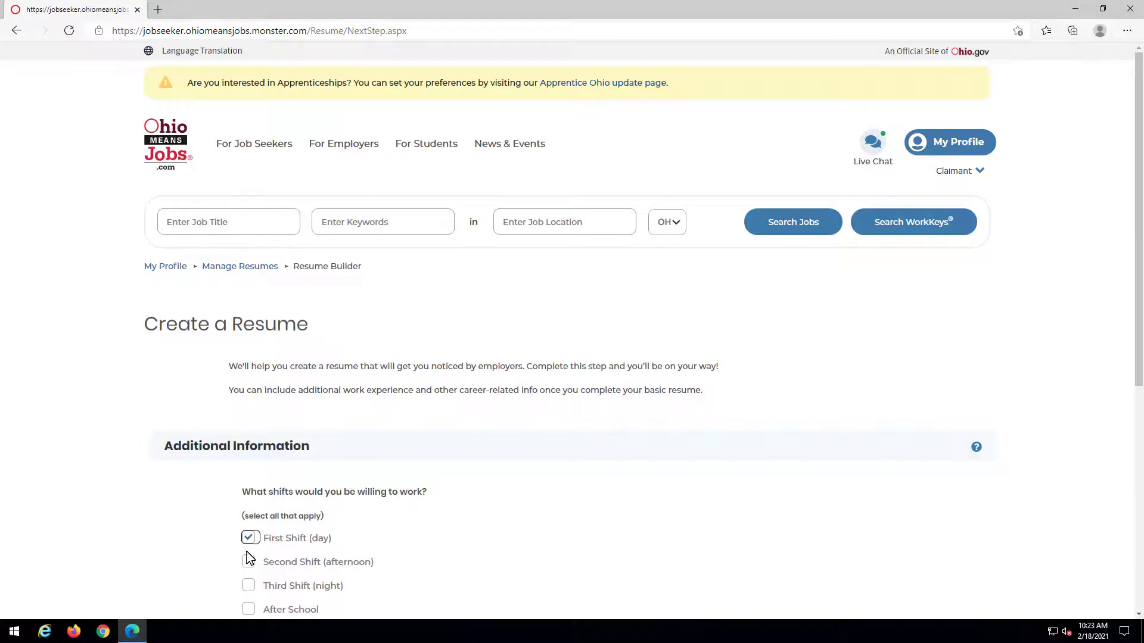
{"action": "left_click", "coordinate": [249, 561]}
{"action": "scroll", "coordinate": [917, 564], "scroll_direction": "down", "scroll_amount": 5}
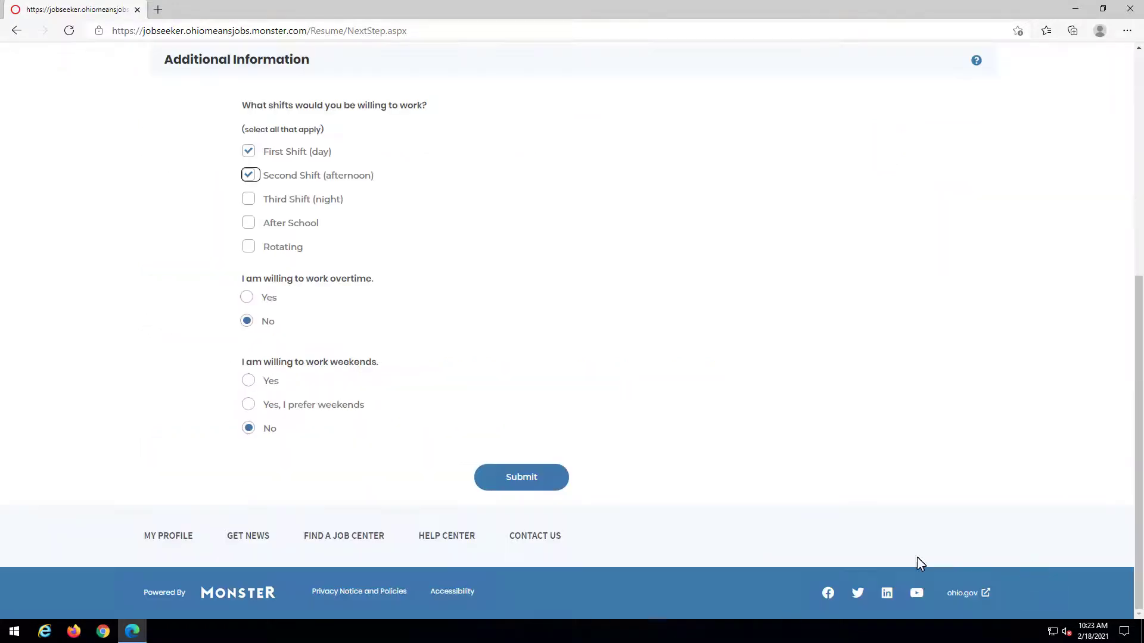
{"action": "left_click", "coordinate": [248, 296]}
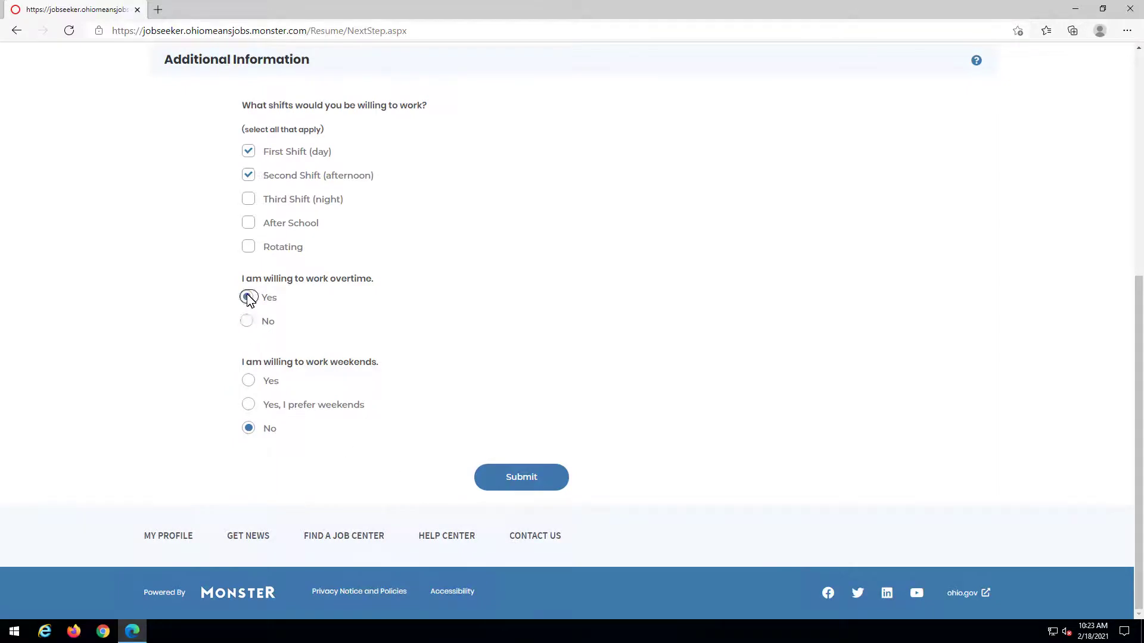
{"action": "left_click", "coordinate": [249, 382]}
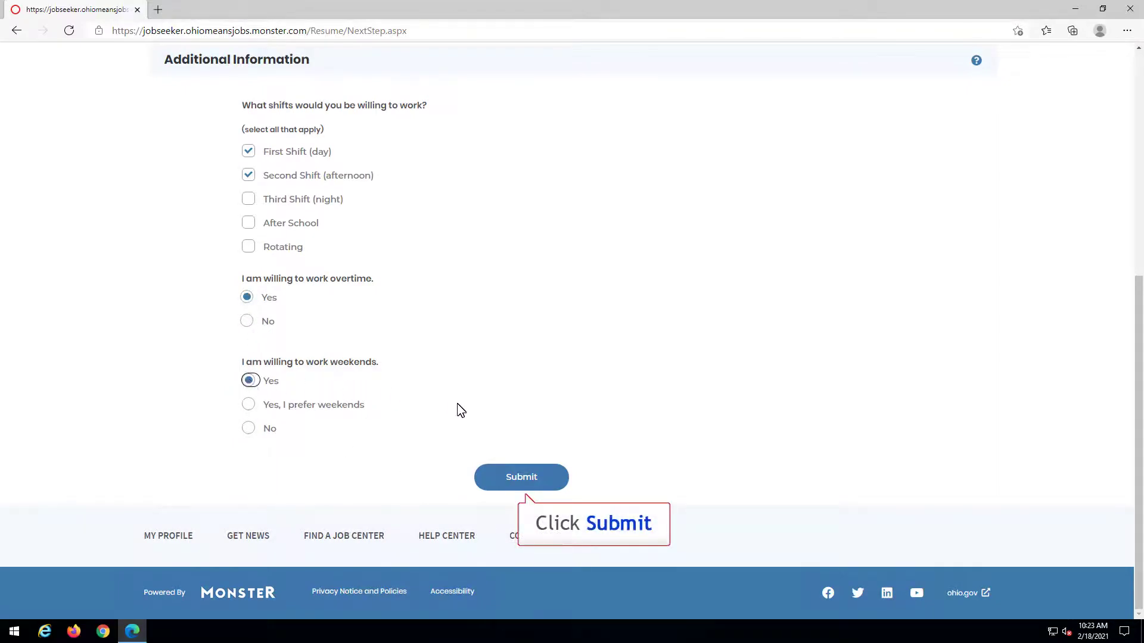
{"action": "left_click", "coordinate": [522, 479]}
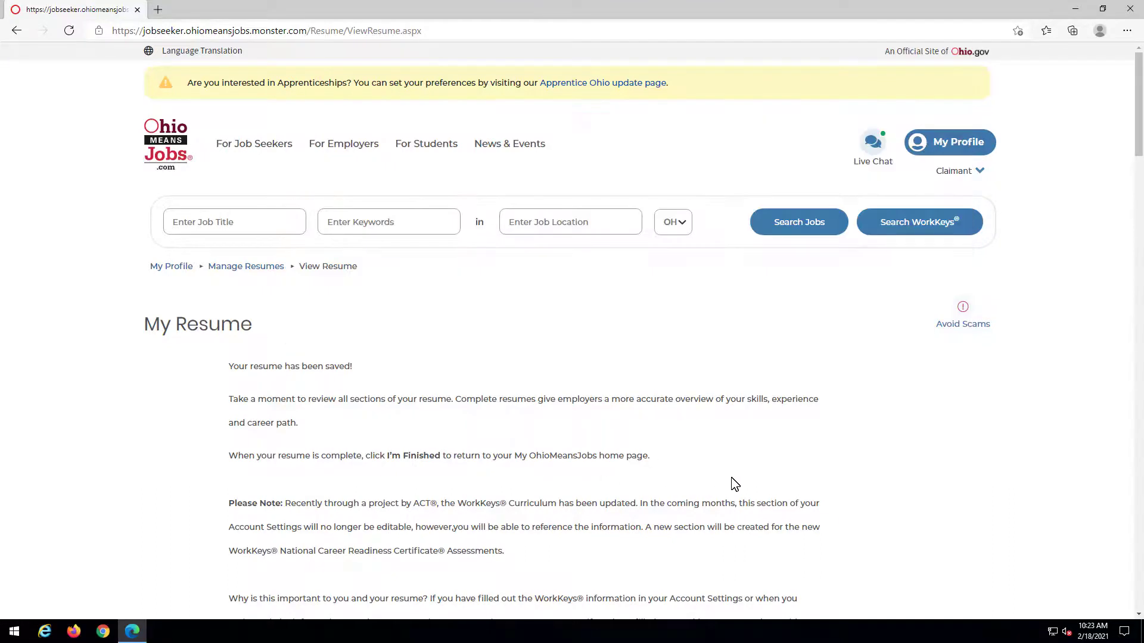
Scroll through the saved Best Sales Associate Ever resume sections down to its end.
{"action": "left_click", "coordinate": [1139, 484]}
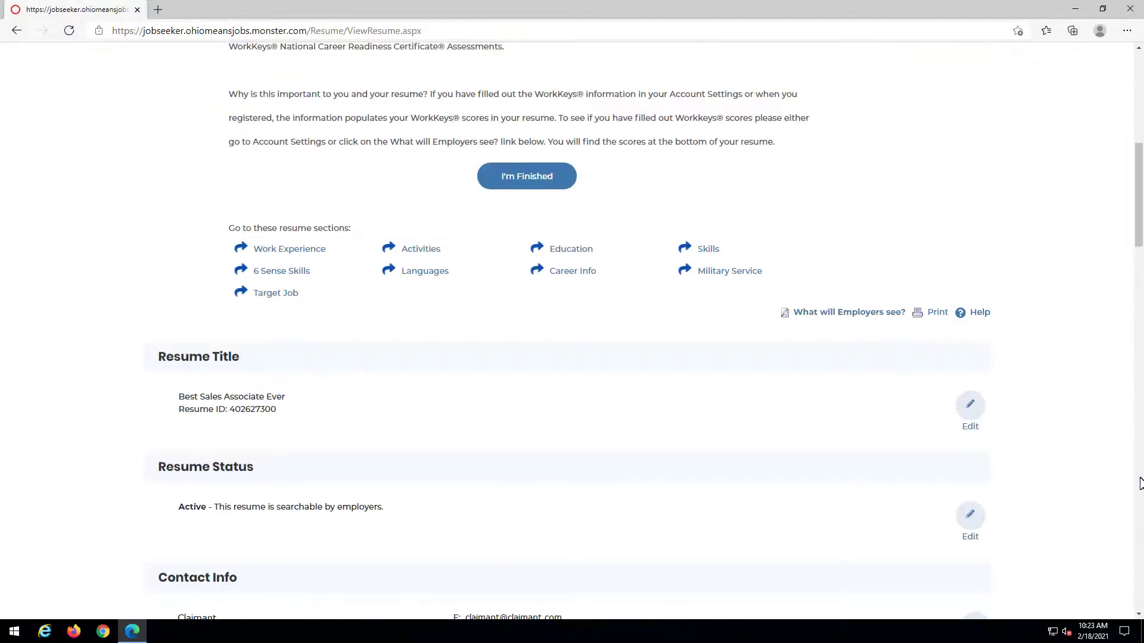
{"action": "left_click", "coordinate": [1139, 511]}
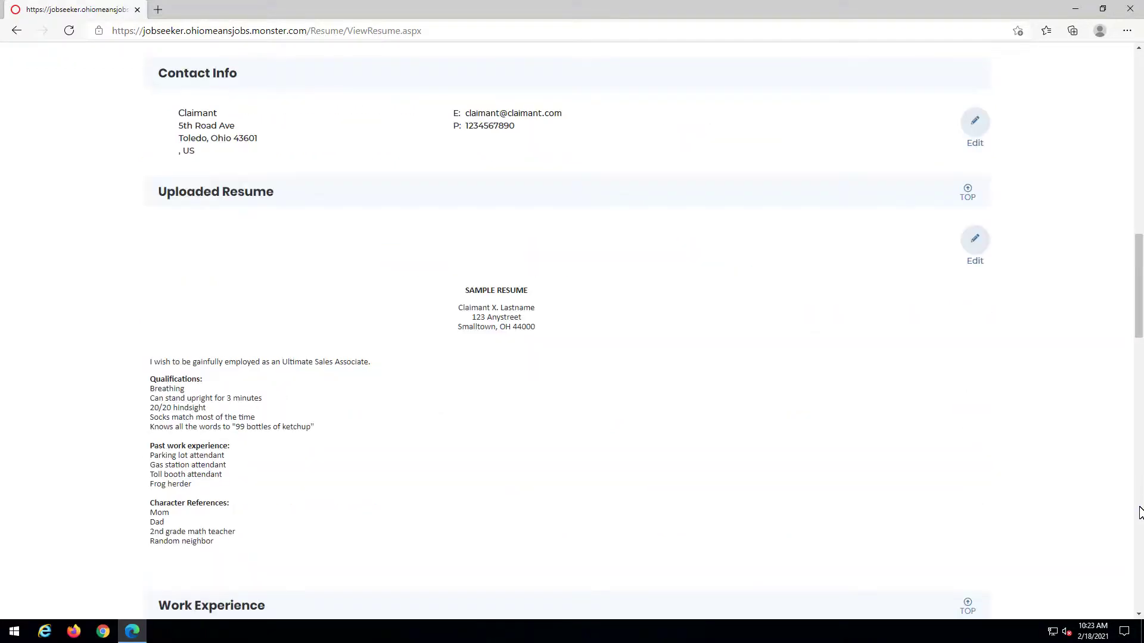
{"action": "left_click", "coordinate": [1140, 512]}
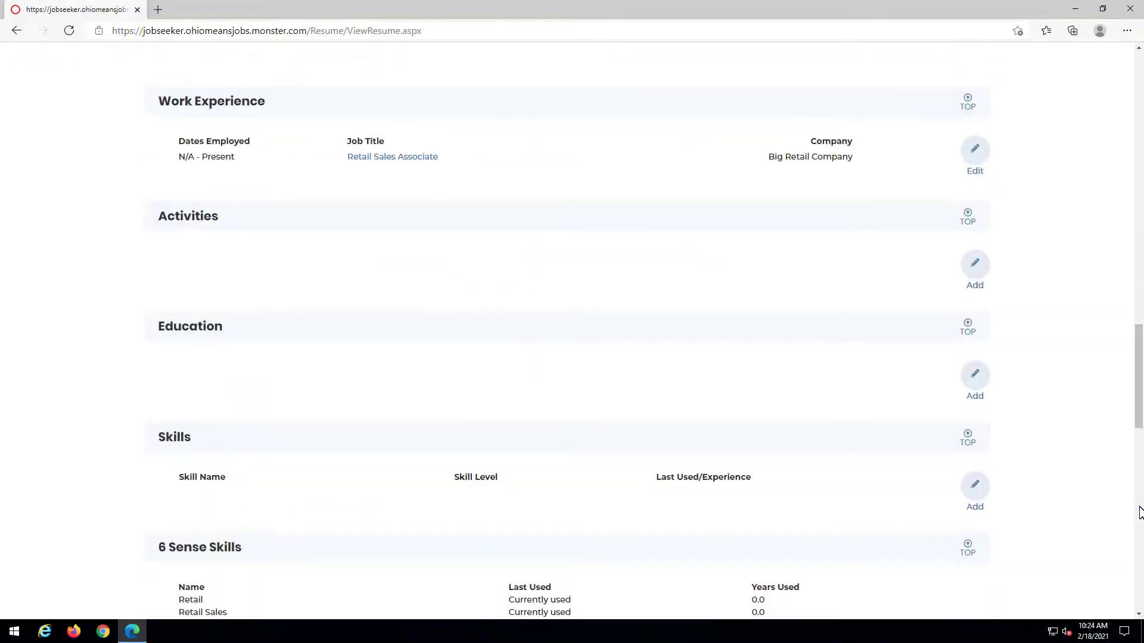
{"action": "left_click", "coordinate": [1140, 513]}
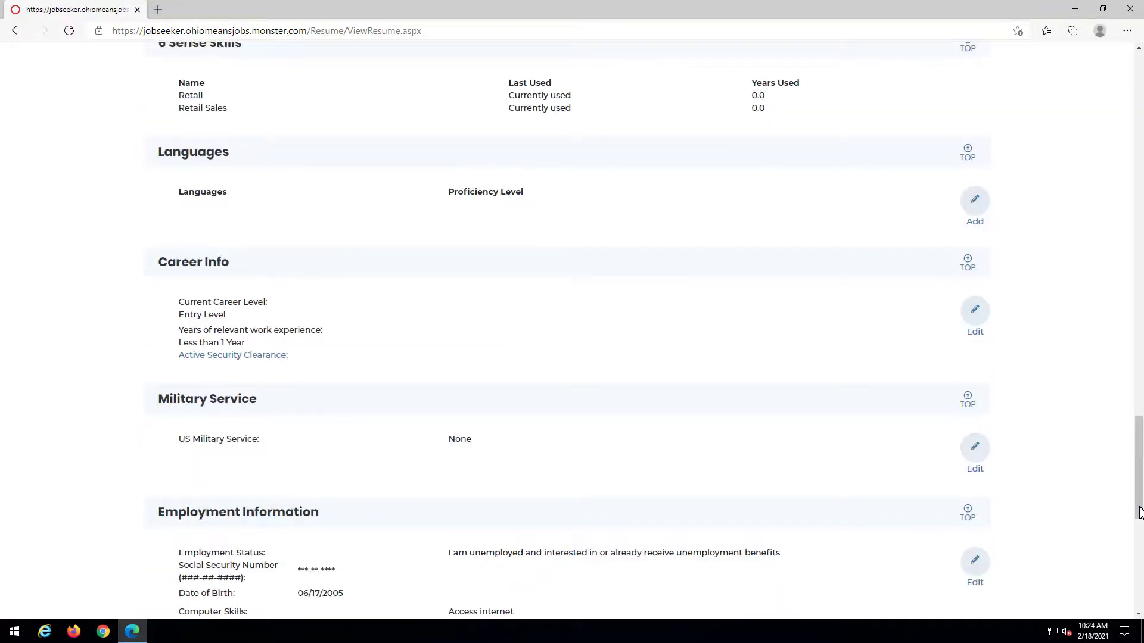
{"action": "left_click", "coordinate": [1140, 575]}
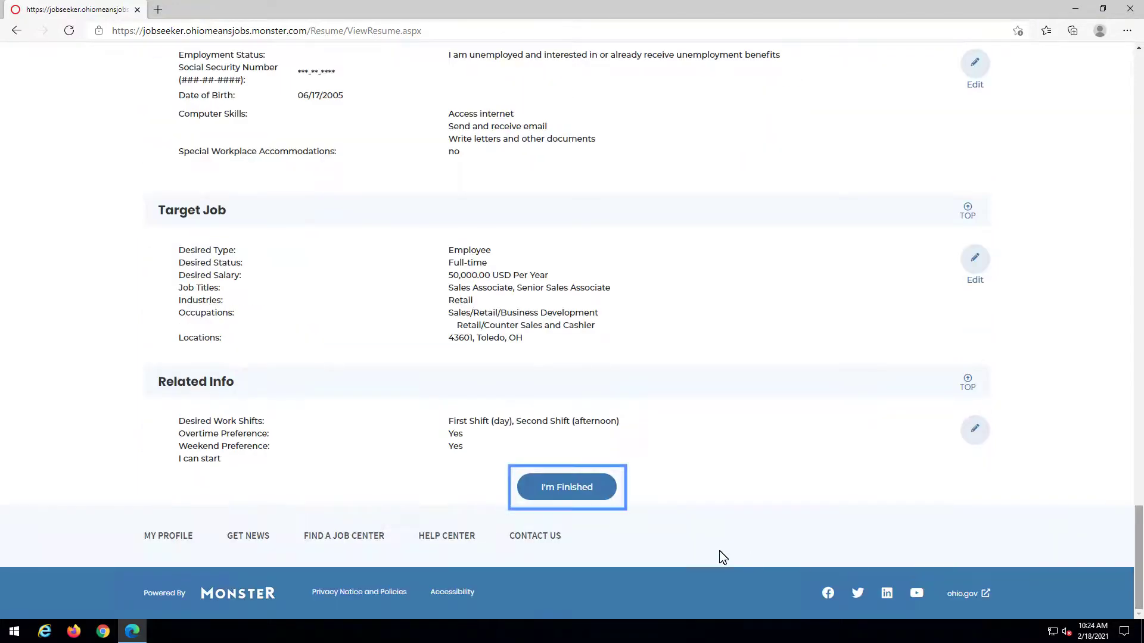
{"action": "left_click", "coordinate": [562, 487]}
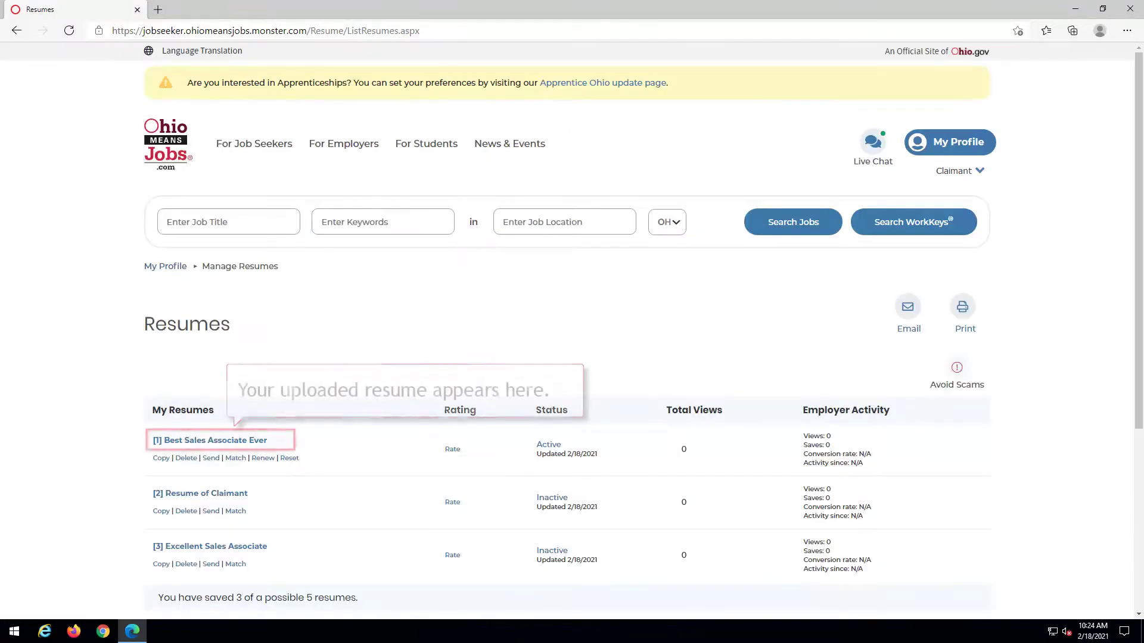